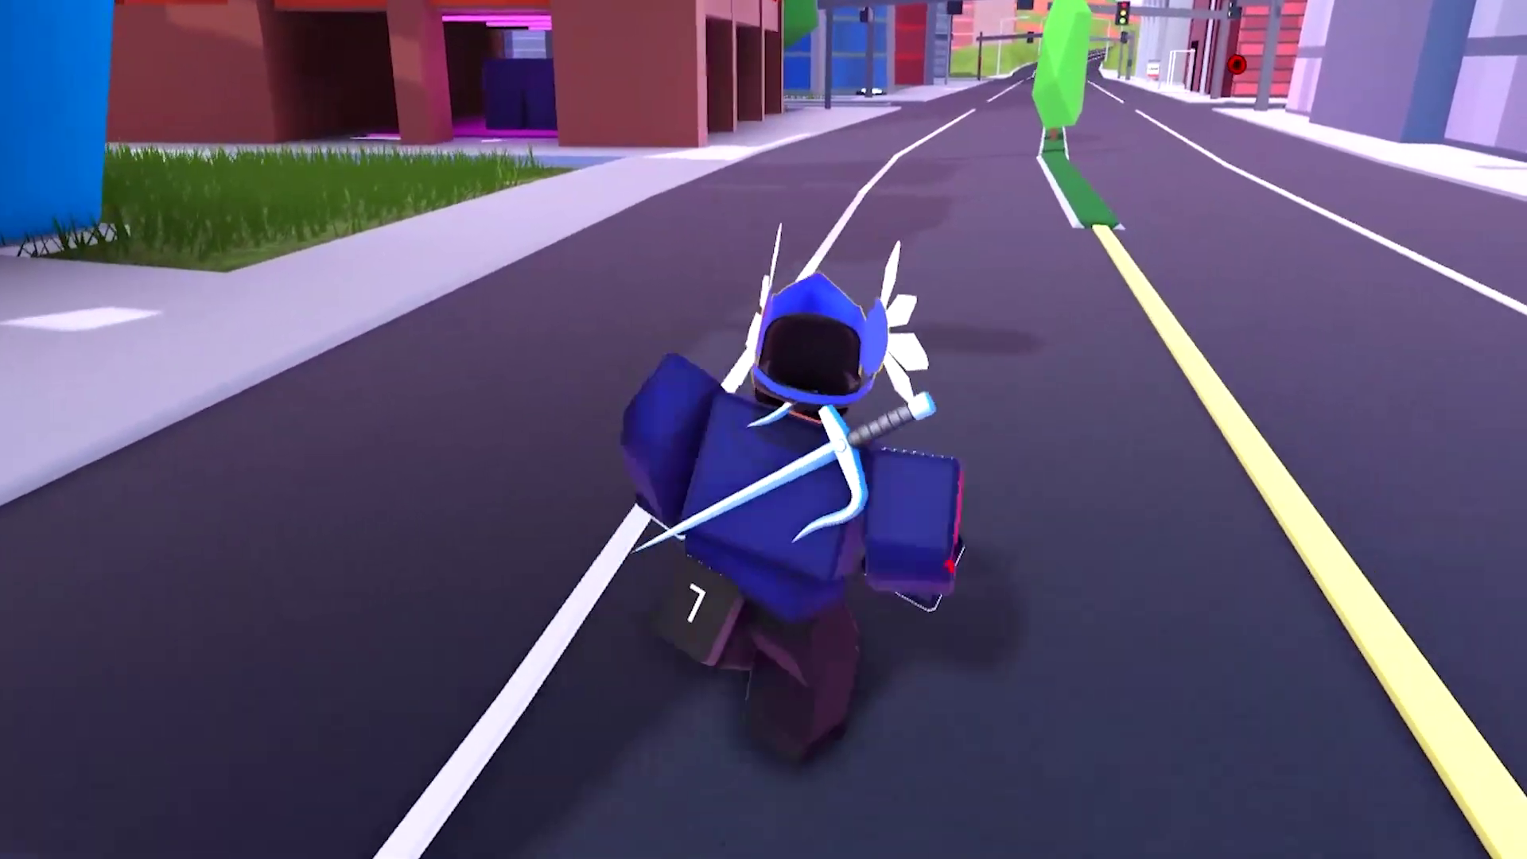
# - Bring up the vehicle spawn list from the game HUD and browse toward the priciest cars
pyautogui.click(21, 599)
pyautogui.hscroll(3, 1147, 6)
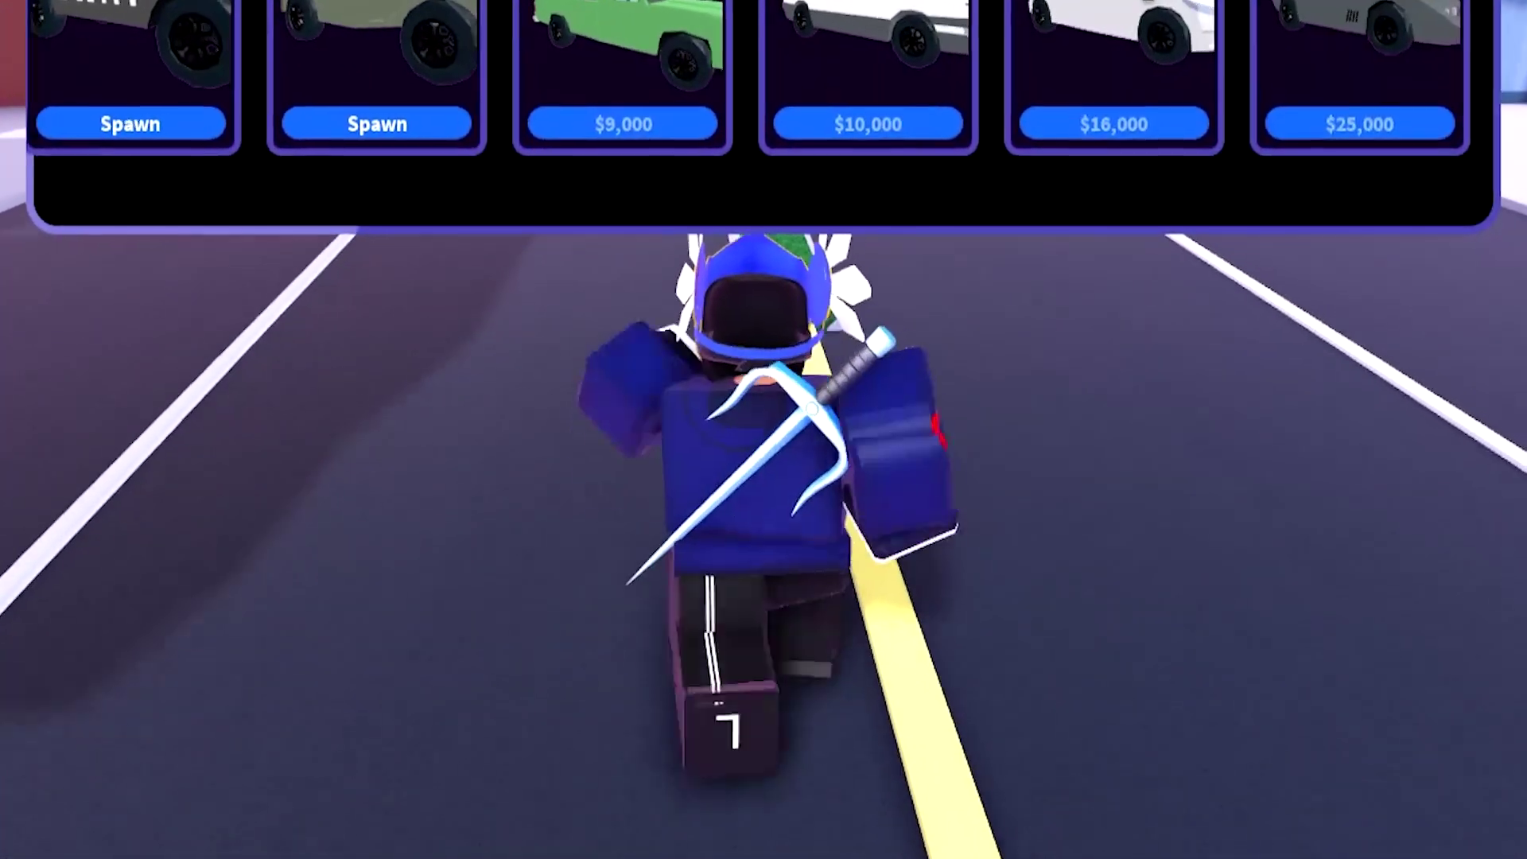
pyautogui.hscroll(3, 1147, 5)
pyautogui.hscroll(3, 1148, 6)
pyautogui.hscroll(3, 1149, 7)
pyautogui.hscroll(3, 765, 60)
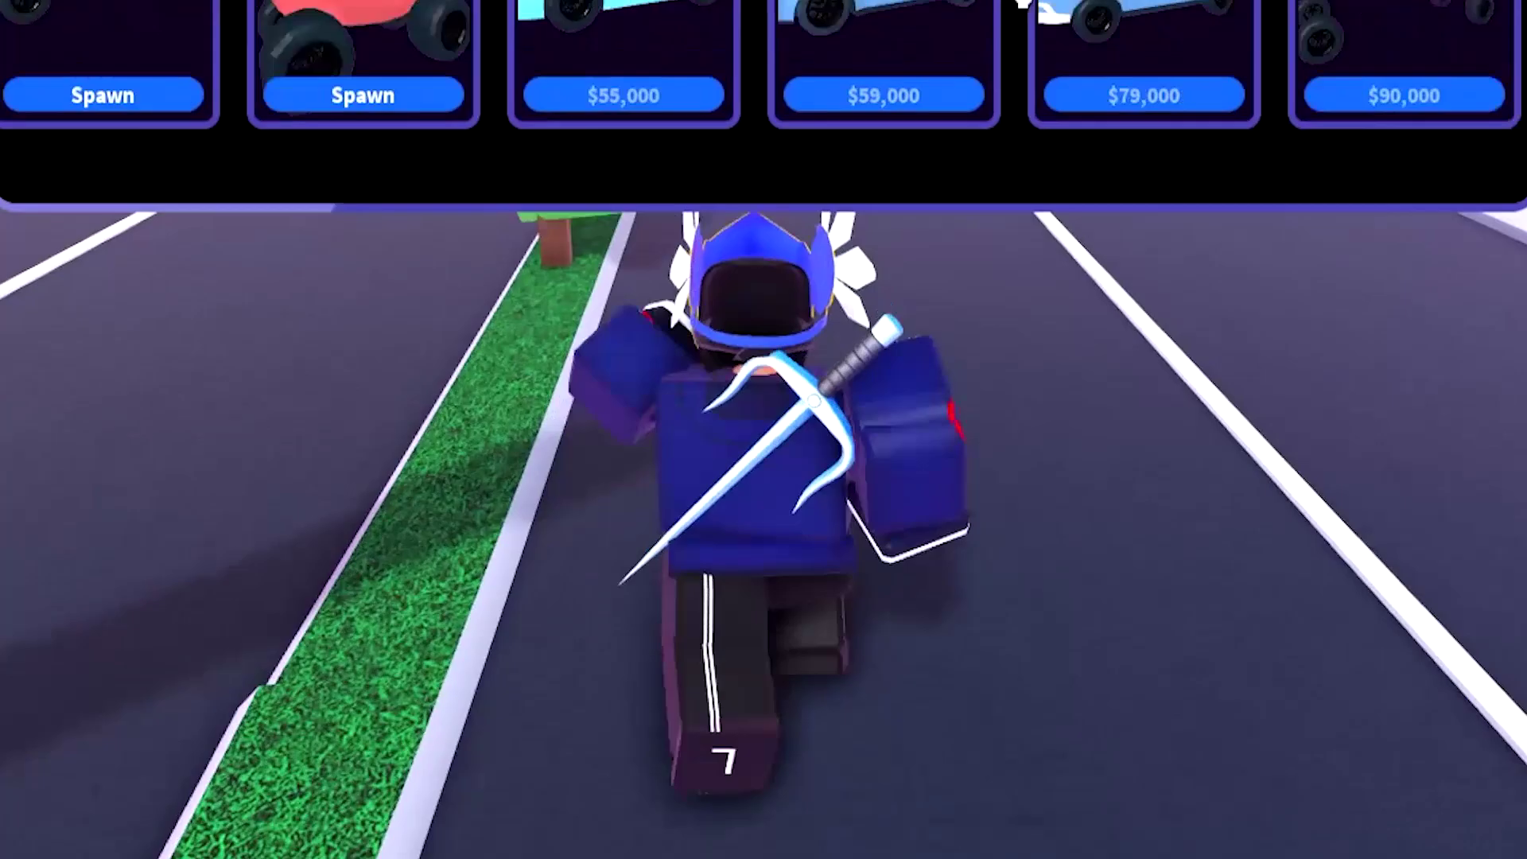
pyautogui.hscroll(3, 764, 60)
pyautogui.hscroll(3, 764, 60)
pyautogui.hscroll(3, 764, 59)
pyautogui.hscroll(3, 804, 27)
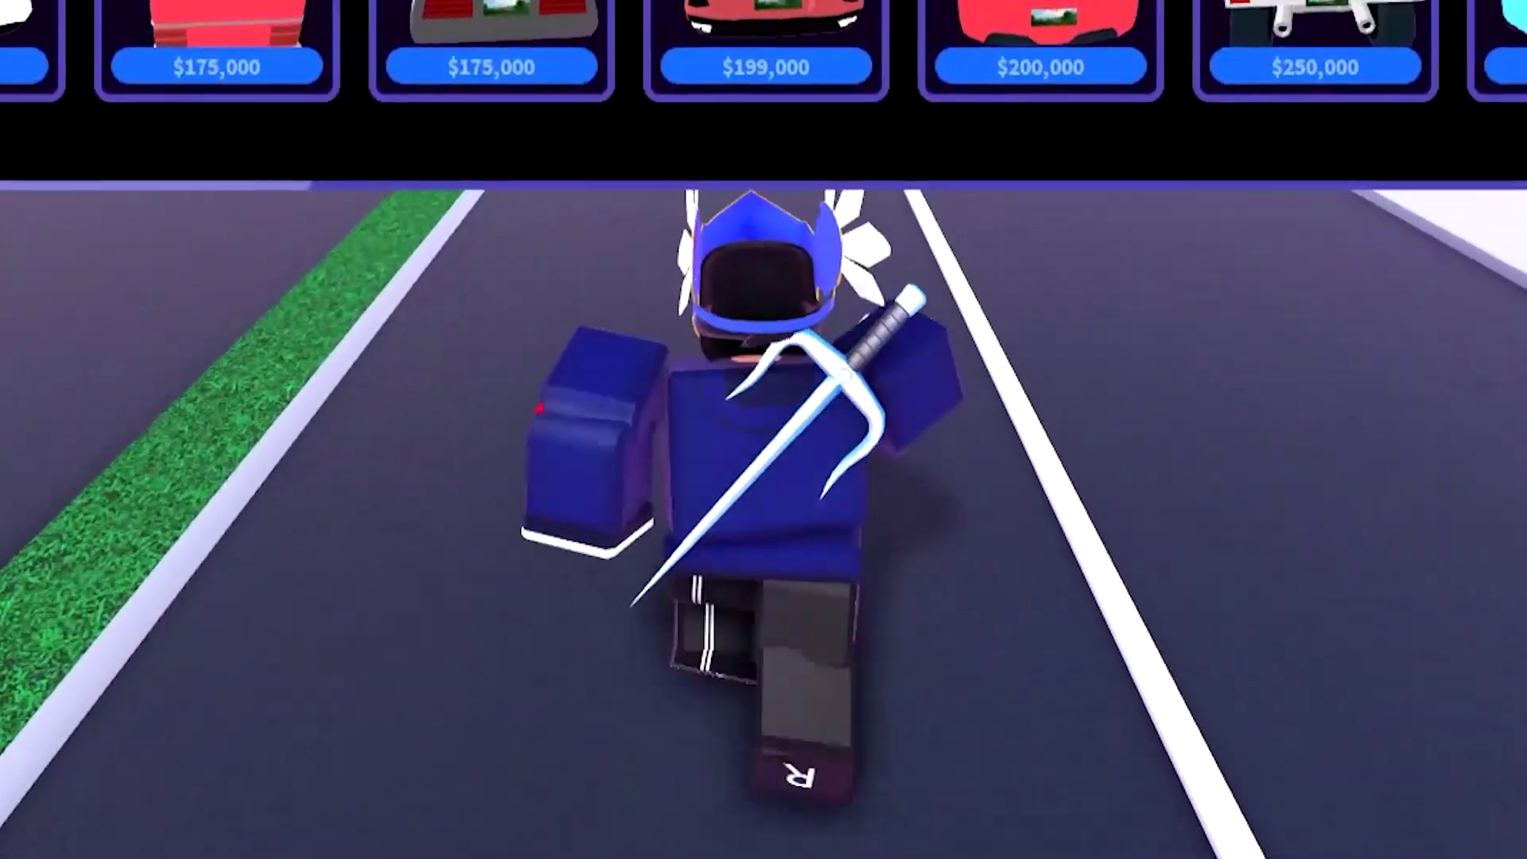
pyautogui.hscroll(3, 805, 27)
pyautogui.hscroll(2, 805, 6)
pyautogui.hscroll(3, 804, 28)
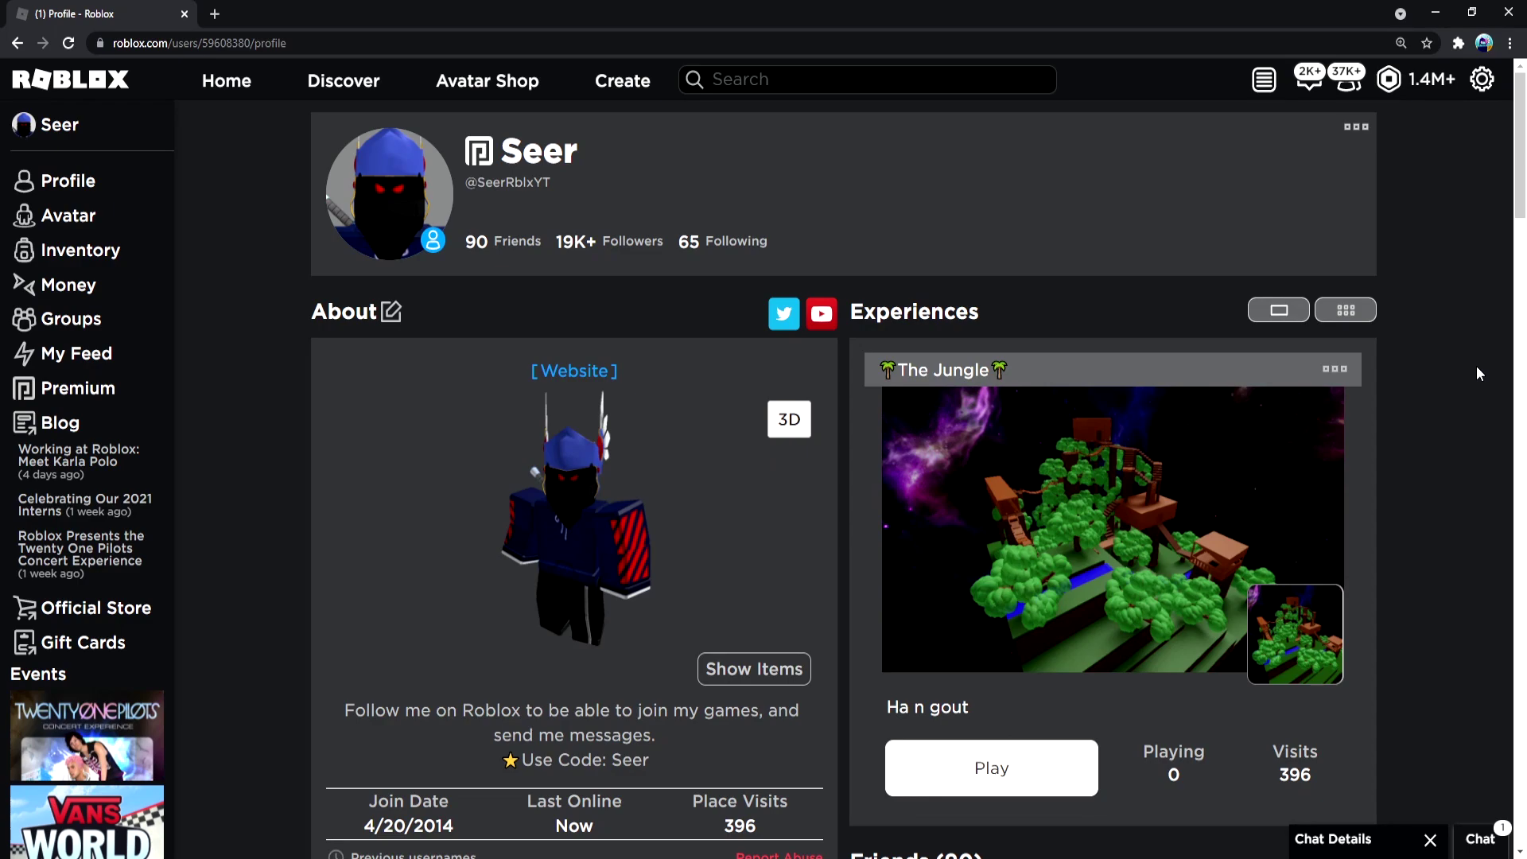
# - Show all Avatar Shop items made by Roblox, including unavailable ones, sorted by Recently Updated
pyautogui.click(483, 81)
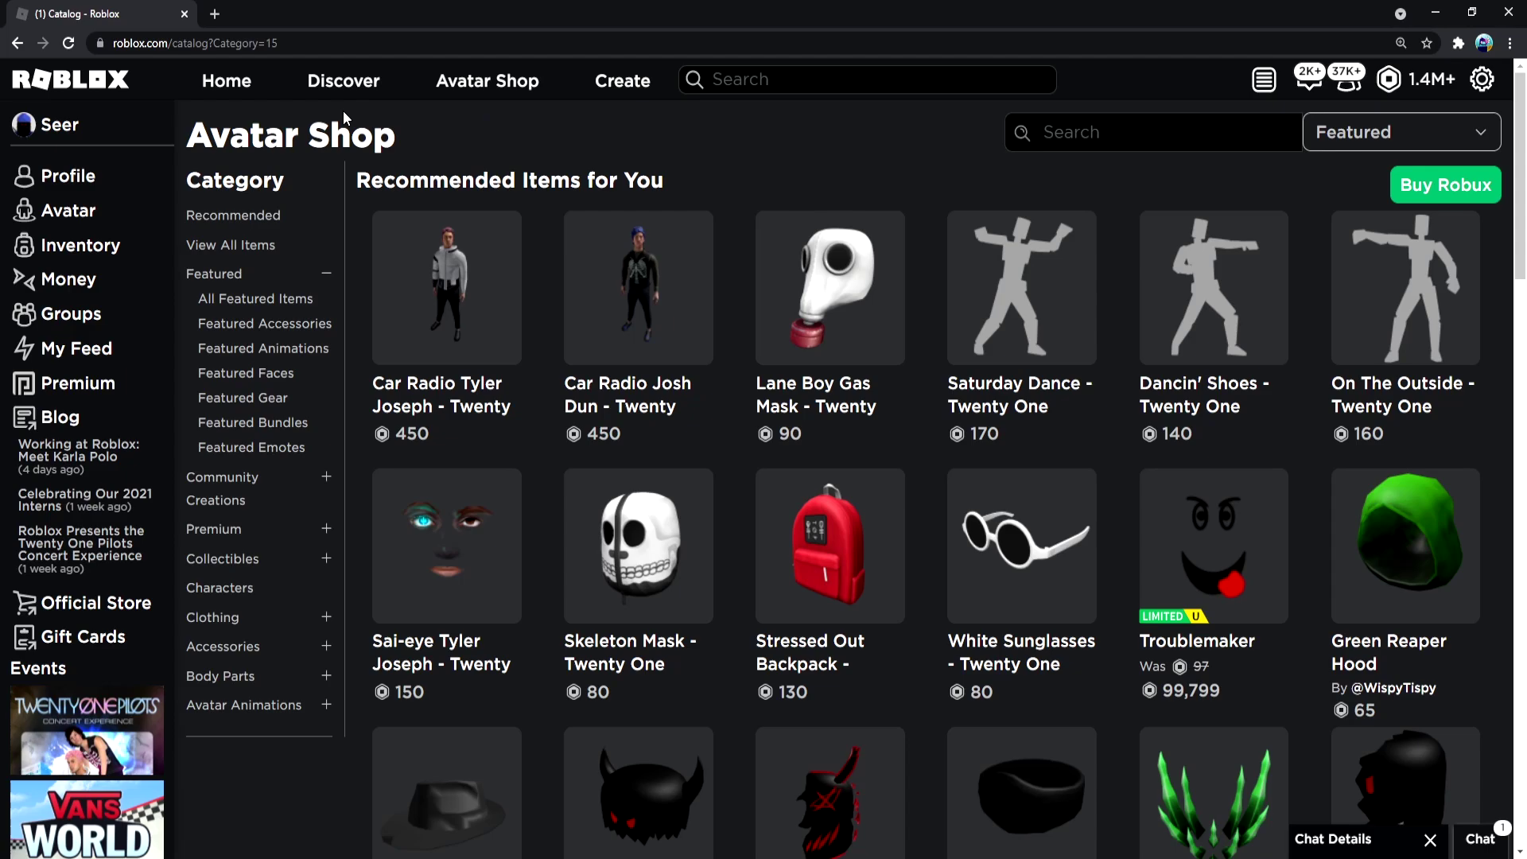
pyautogui.click(239, 245)
pyautogui.scroll(-5, 244, 316)
pyautogui.scroll(-3, 244, 315)
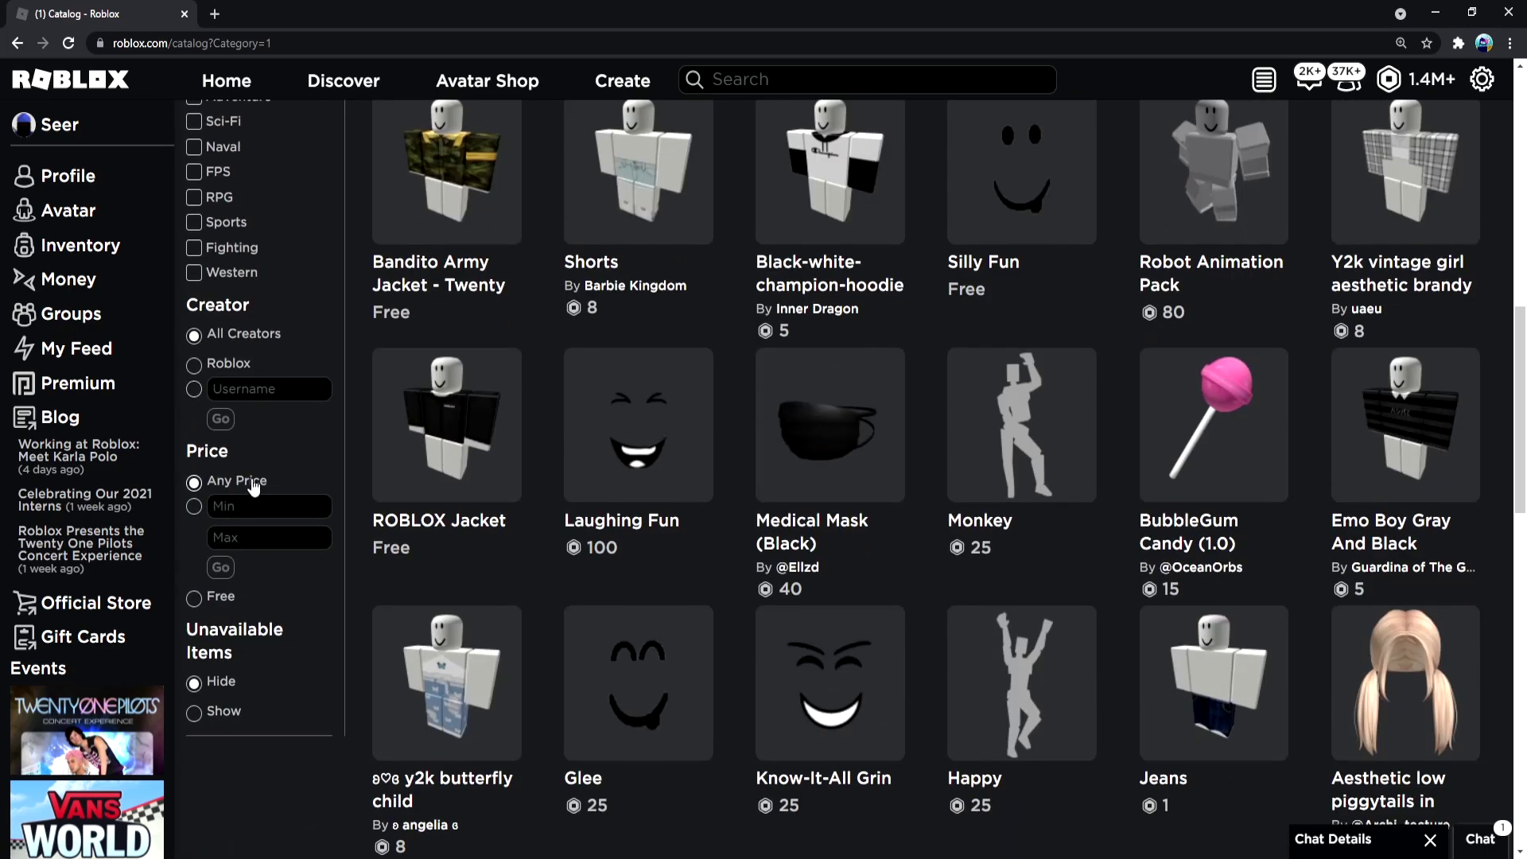
pyautogui.click(209, 361)
pyautogui.click(215, 710)
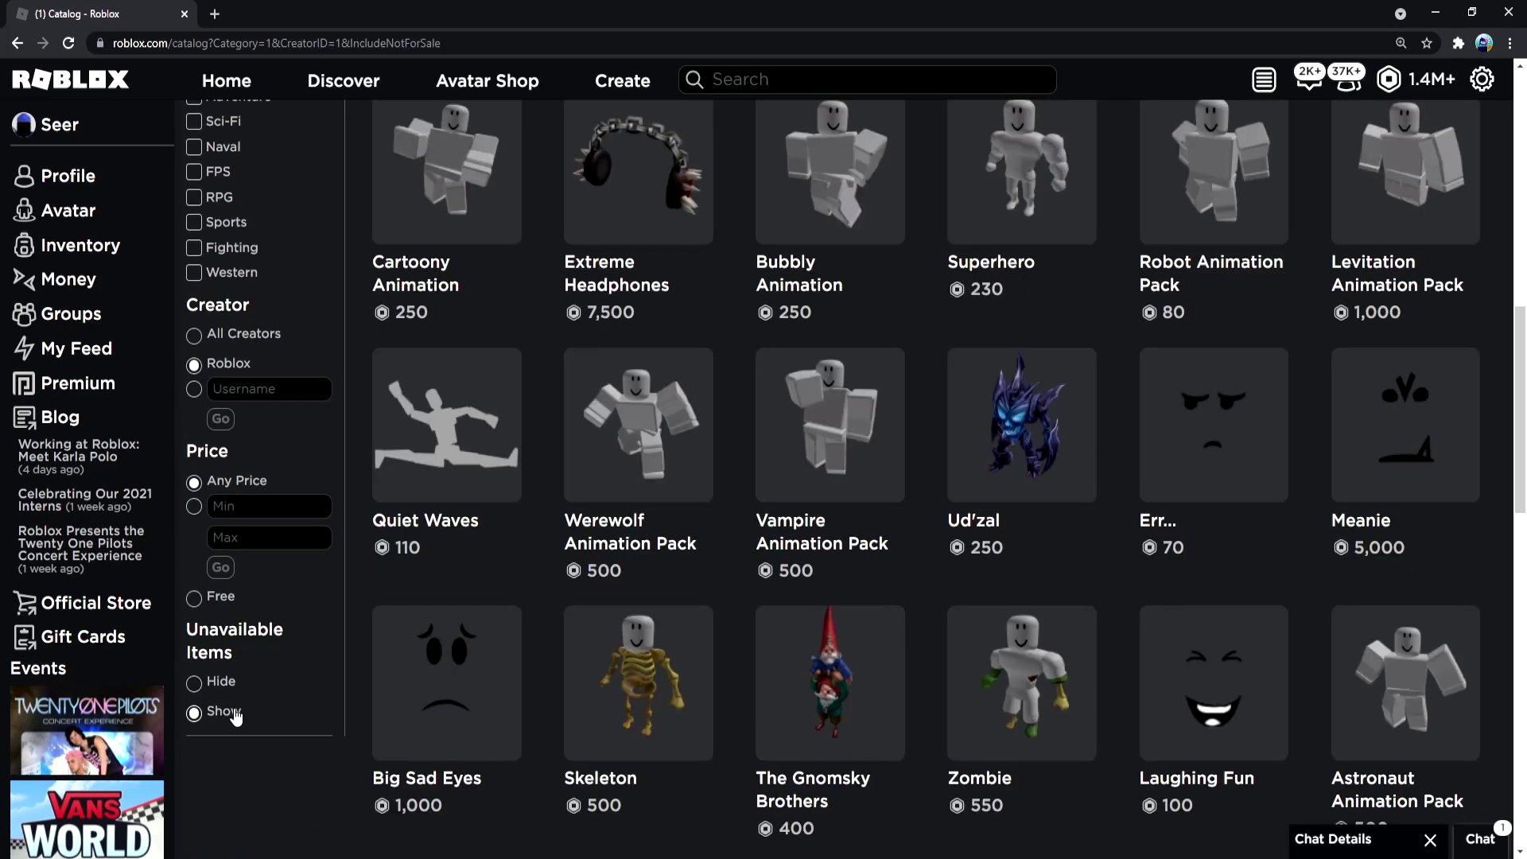
pyautogui.scroll(3, 565, 479)
pyautogui.scroll(3, 1261, 334)
pyautogui.click(1359, 191)
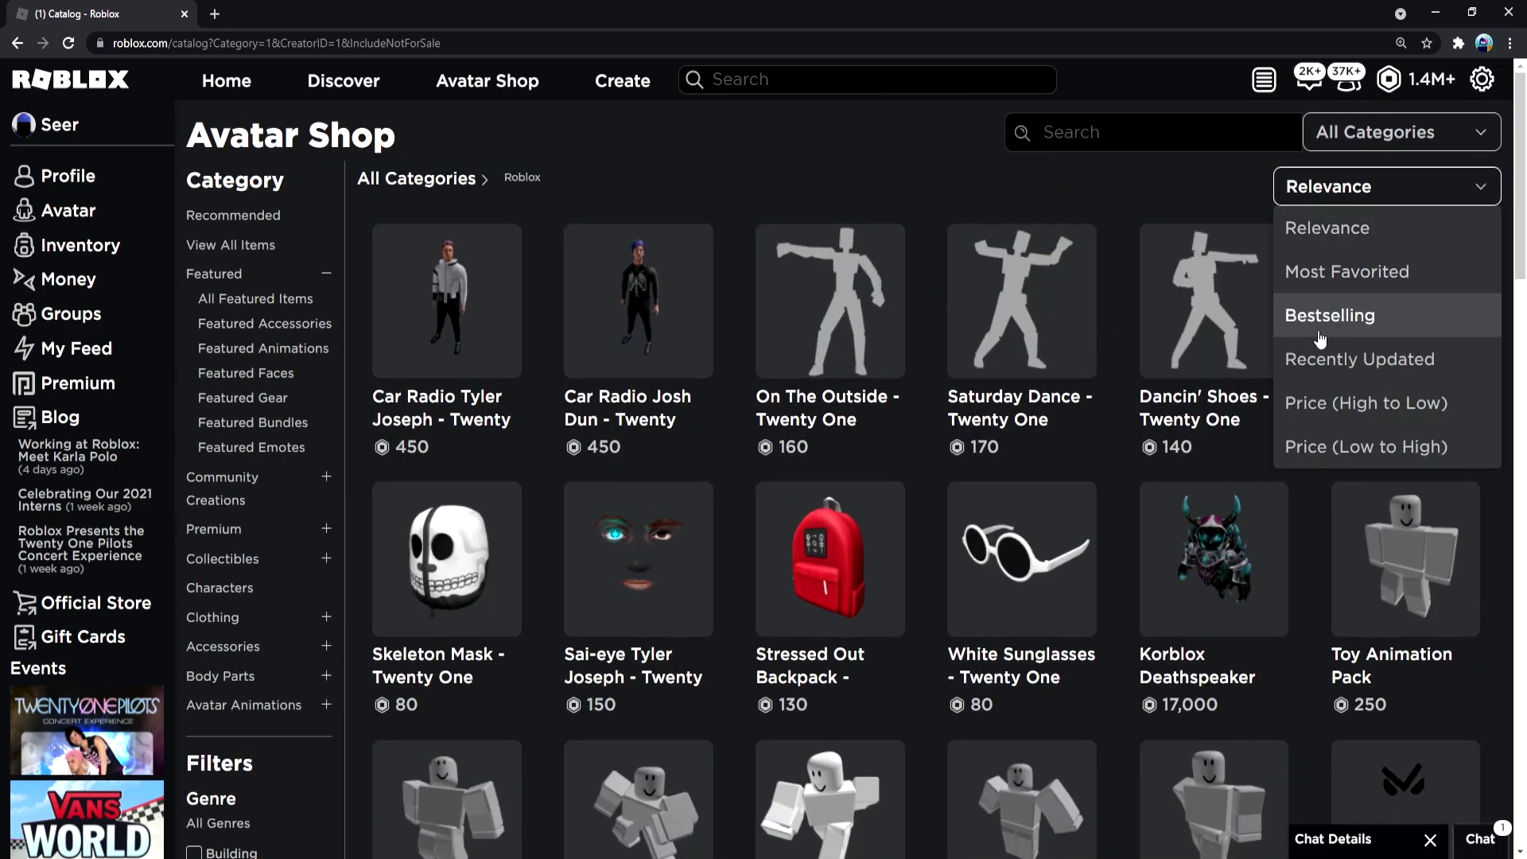
pyautogui.click(1324, 358)
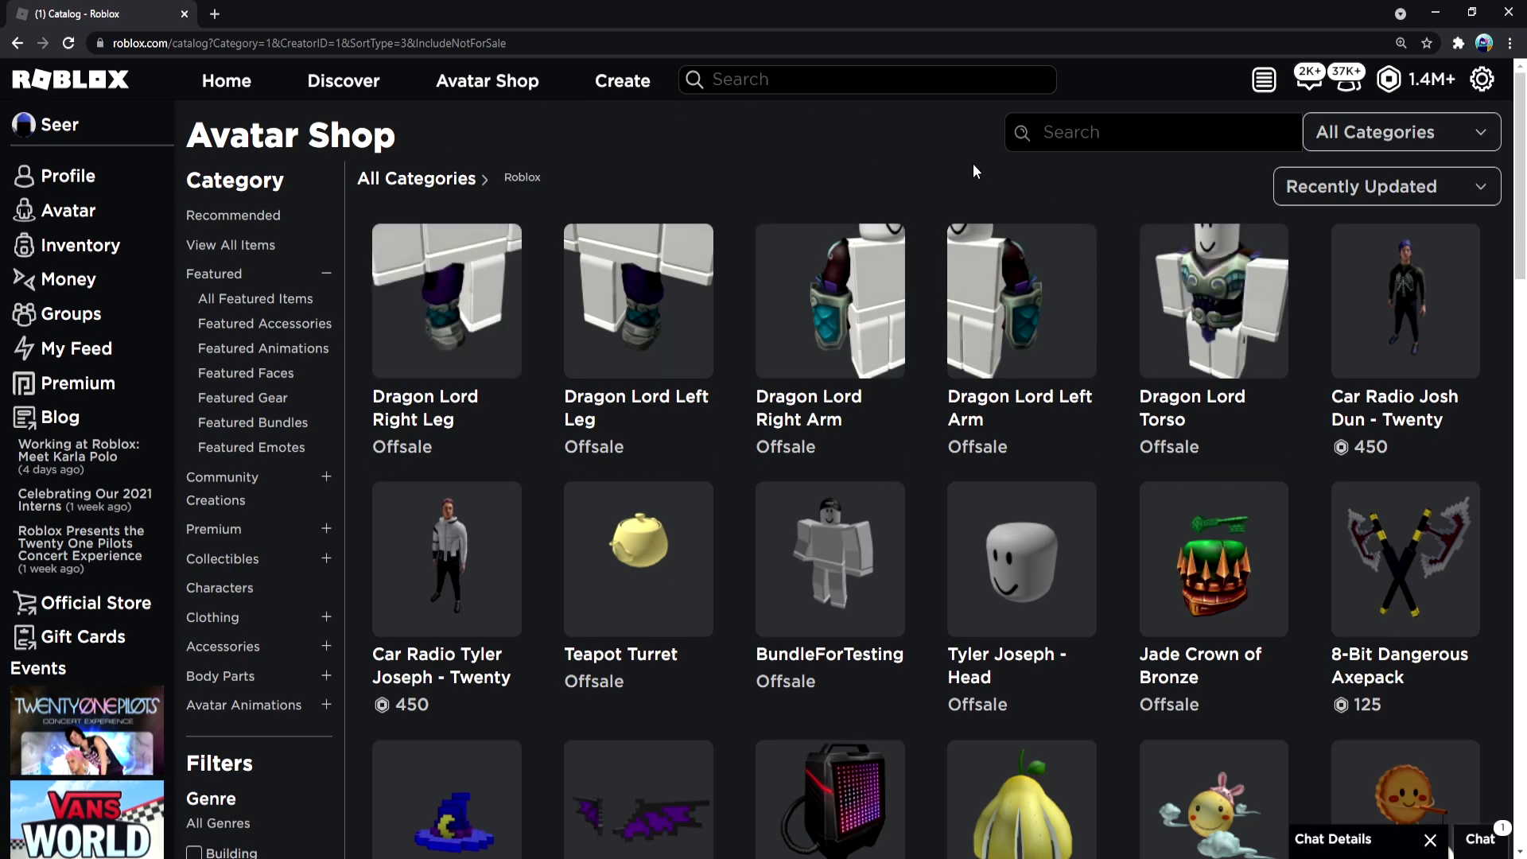
pyautogui.scroll(-1, 973, 163)
pyautogui.scroll(1, 545, 327)
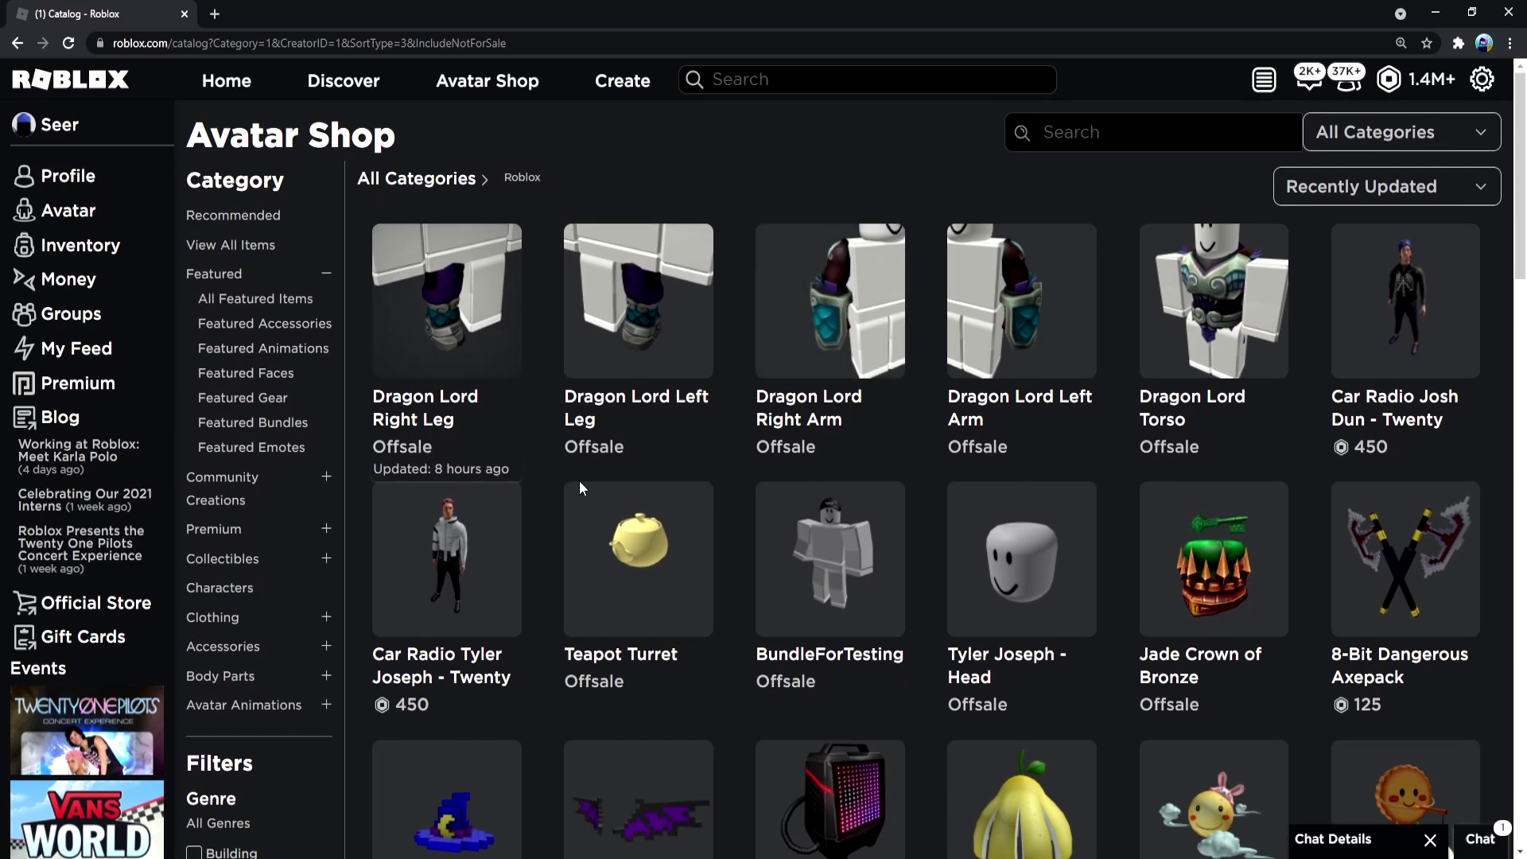
# - Bring up BundleForTesting in a new tab and view its flat 2D preview image
pyautogui.middleClick(878, 649)
pyautogui.hotkey('ctrl', 'Tab')
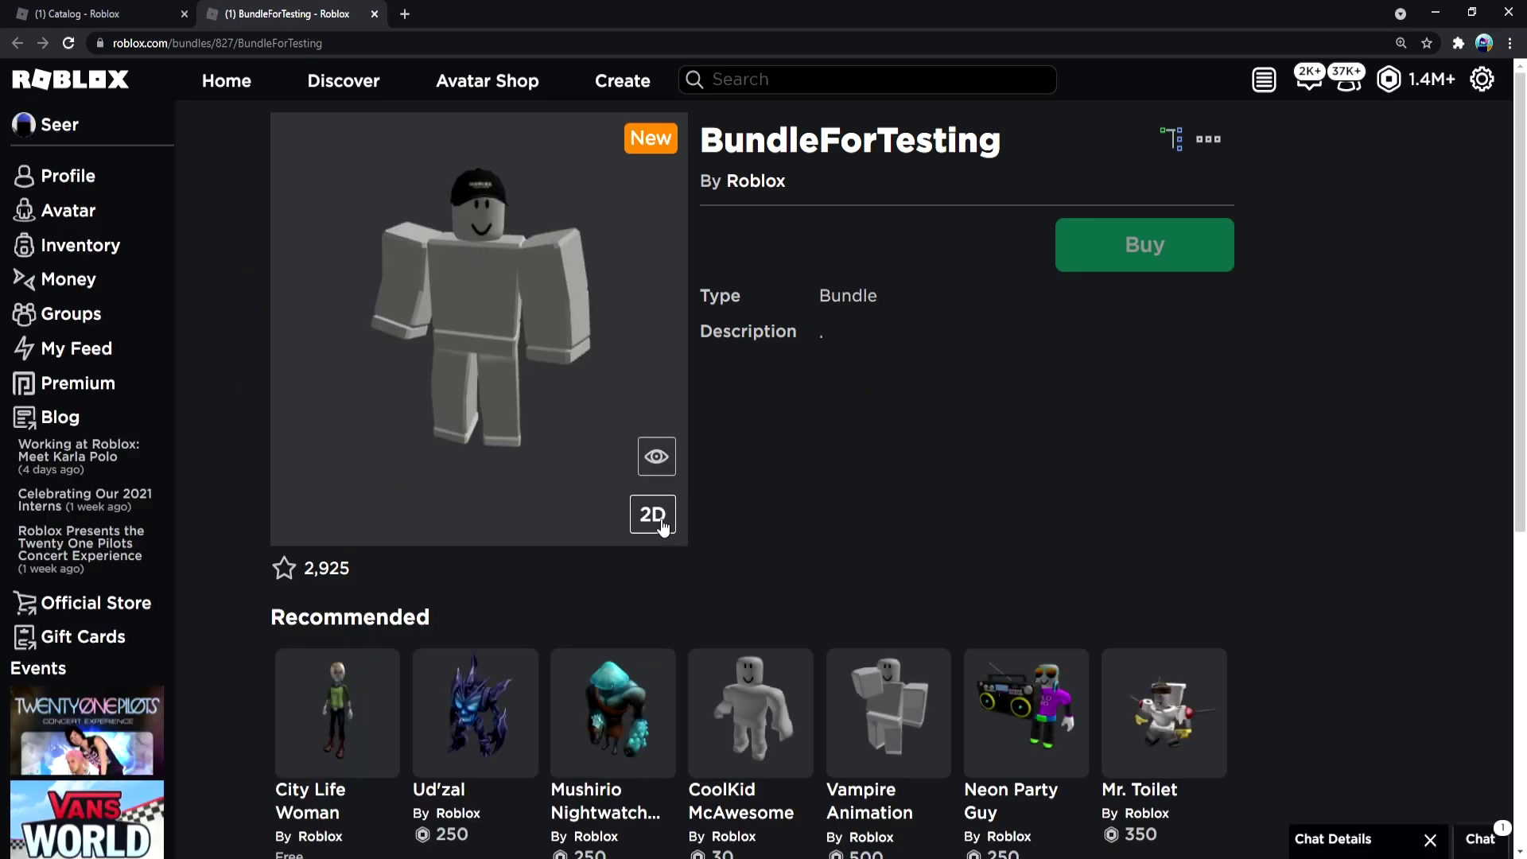
pyautogui.click(654, 520)
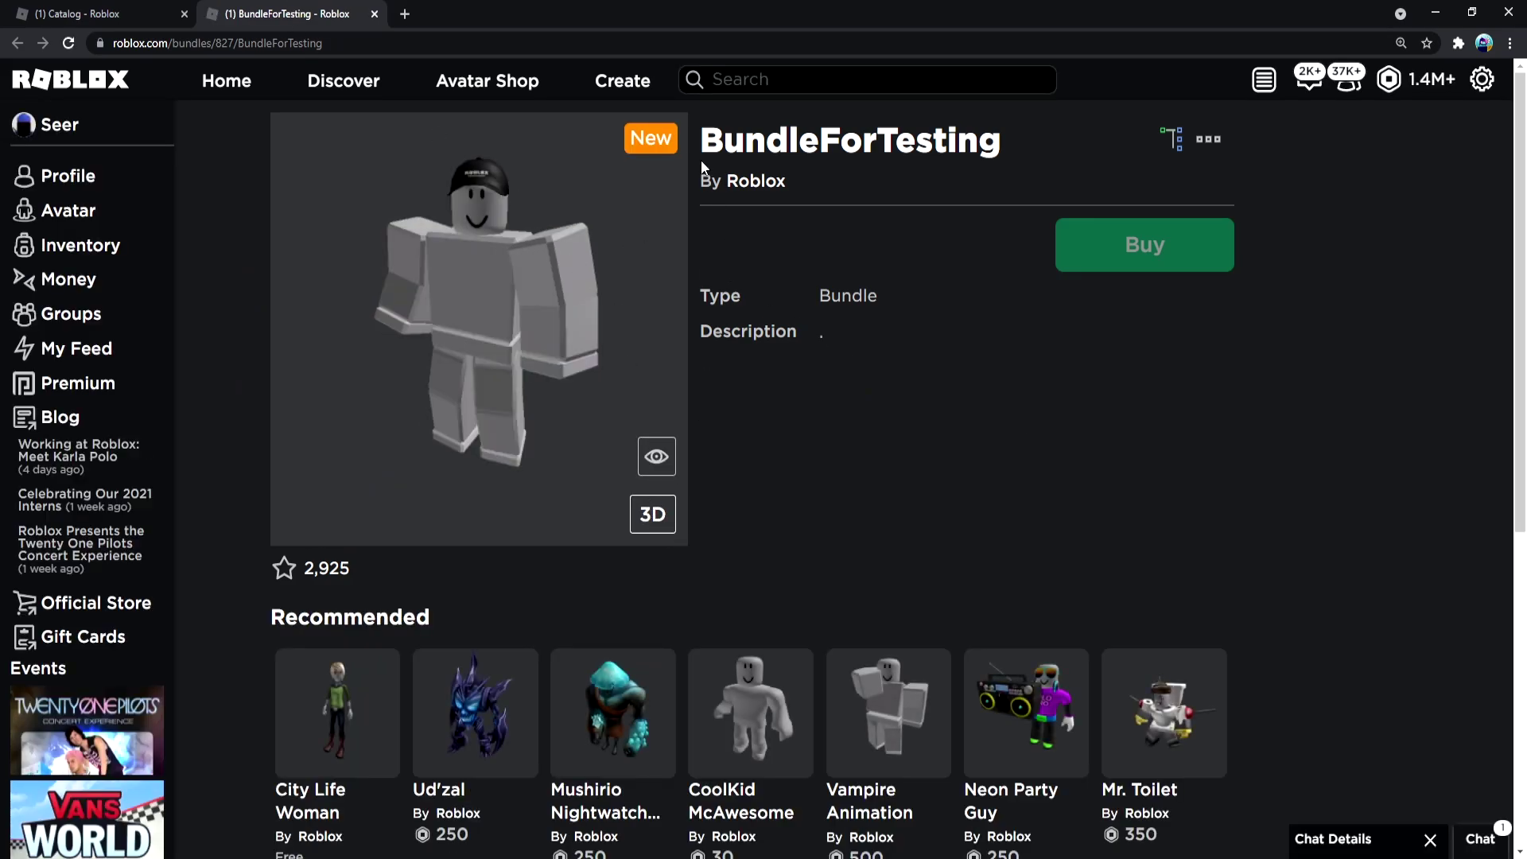
pyautogui.moveTo(700, 160); pyautogui.dragTo(1042, 139)
pyautogui.click(612, 164)
# - Try the bundle on an avatar in 3D and rotate the preview around
pyautogui.click(654, 474)
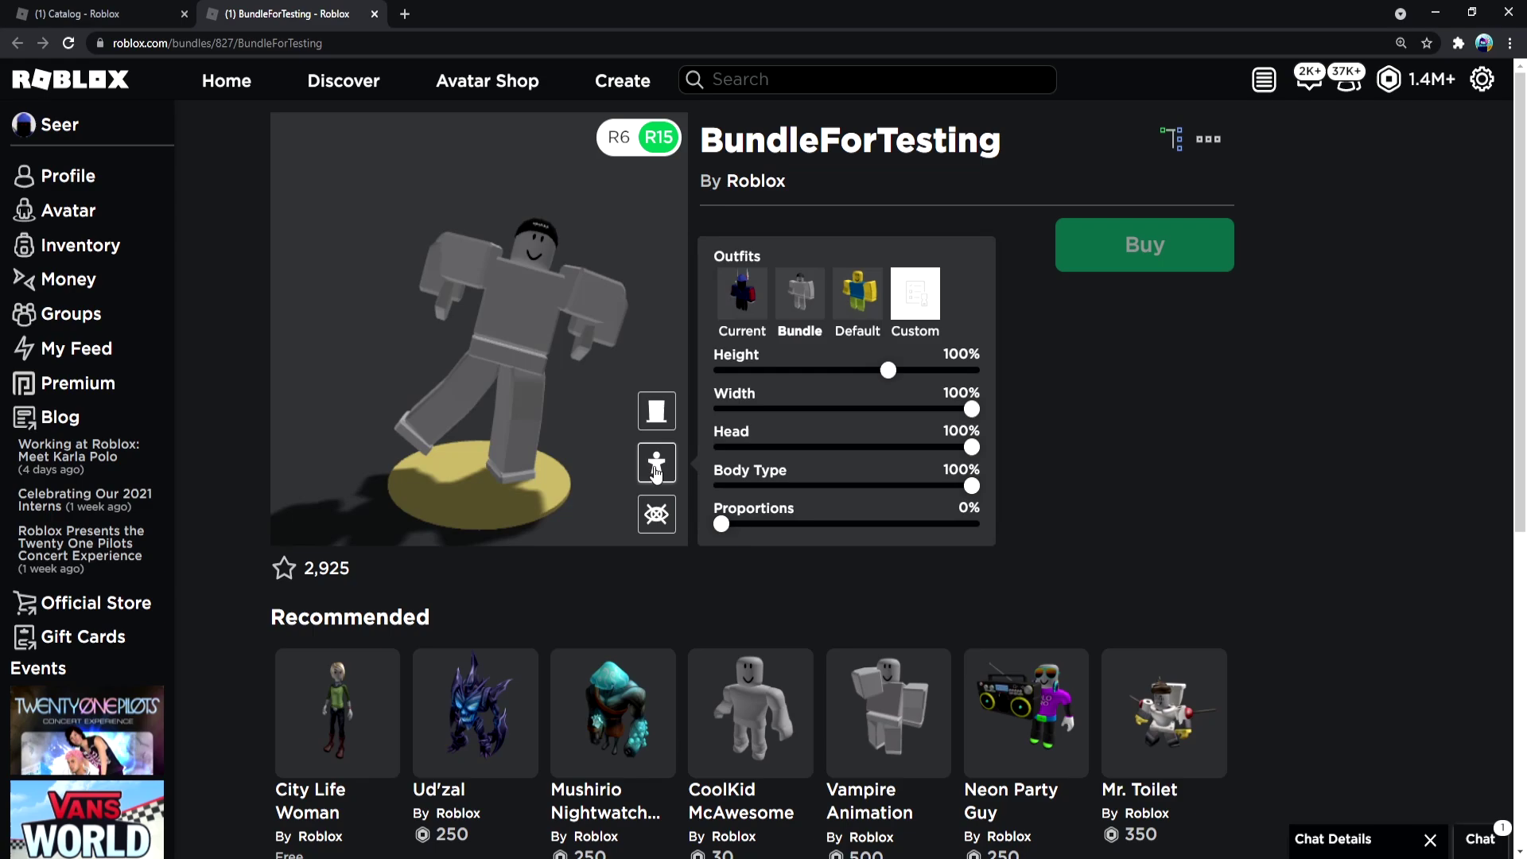
pyautogui.moveTo(649, 312)
pyautogui.mouseDown()
pyautogui.moveTo(536, 320)
pyautogui.moveTo(574, 314)
pyautogui.mouseUp()
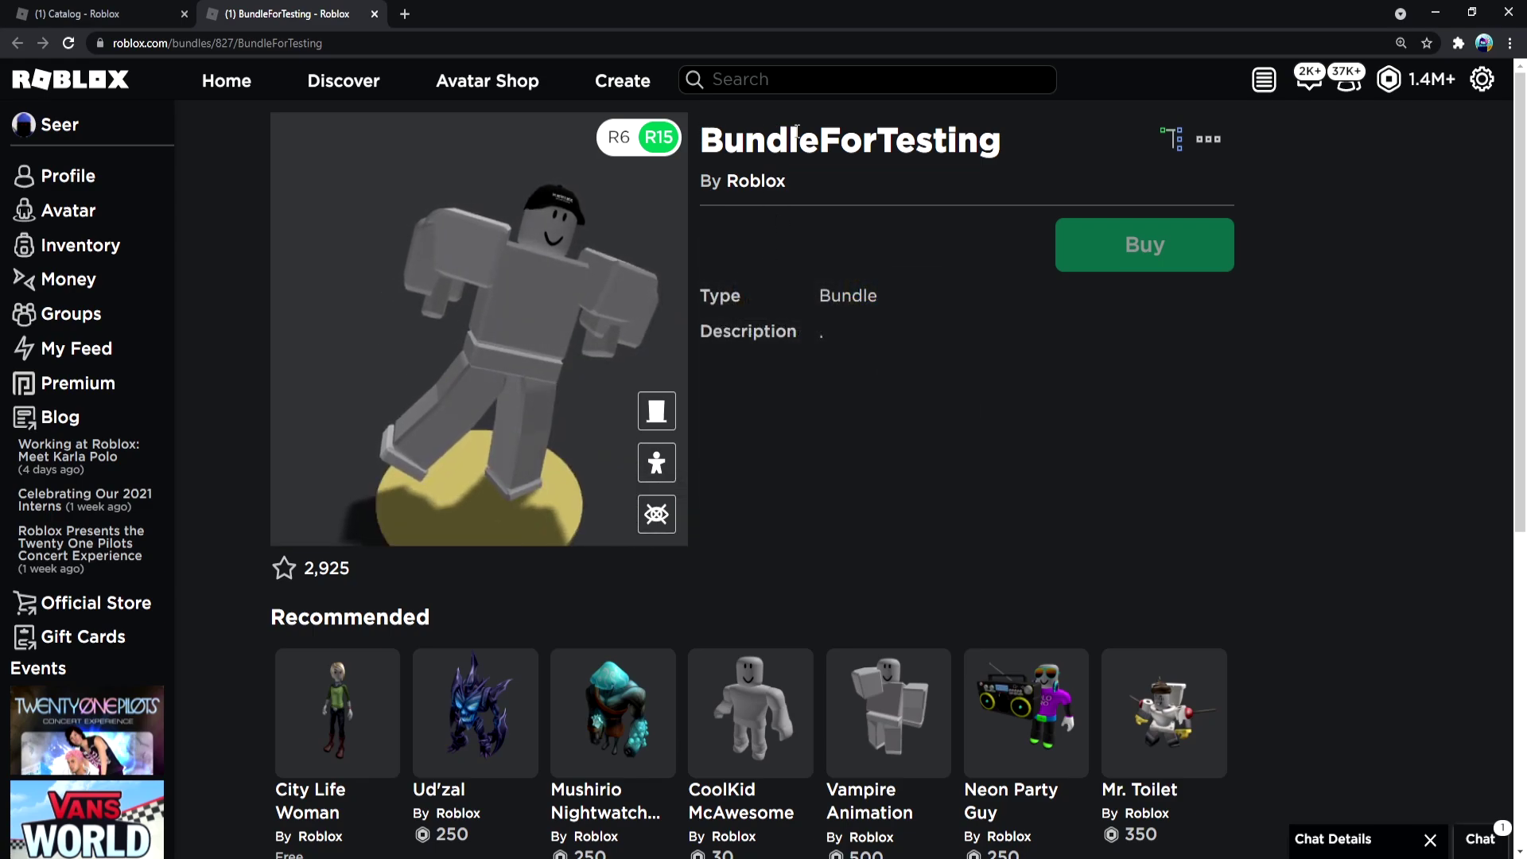
pyautogui.moveTo(827, 343); pyautogui.dragTo(809, 337)
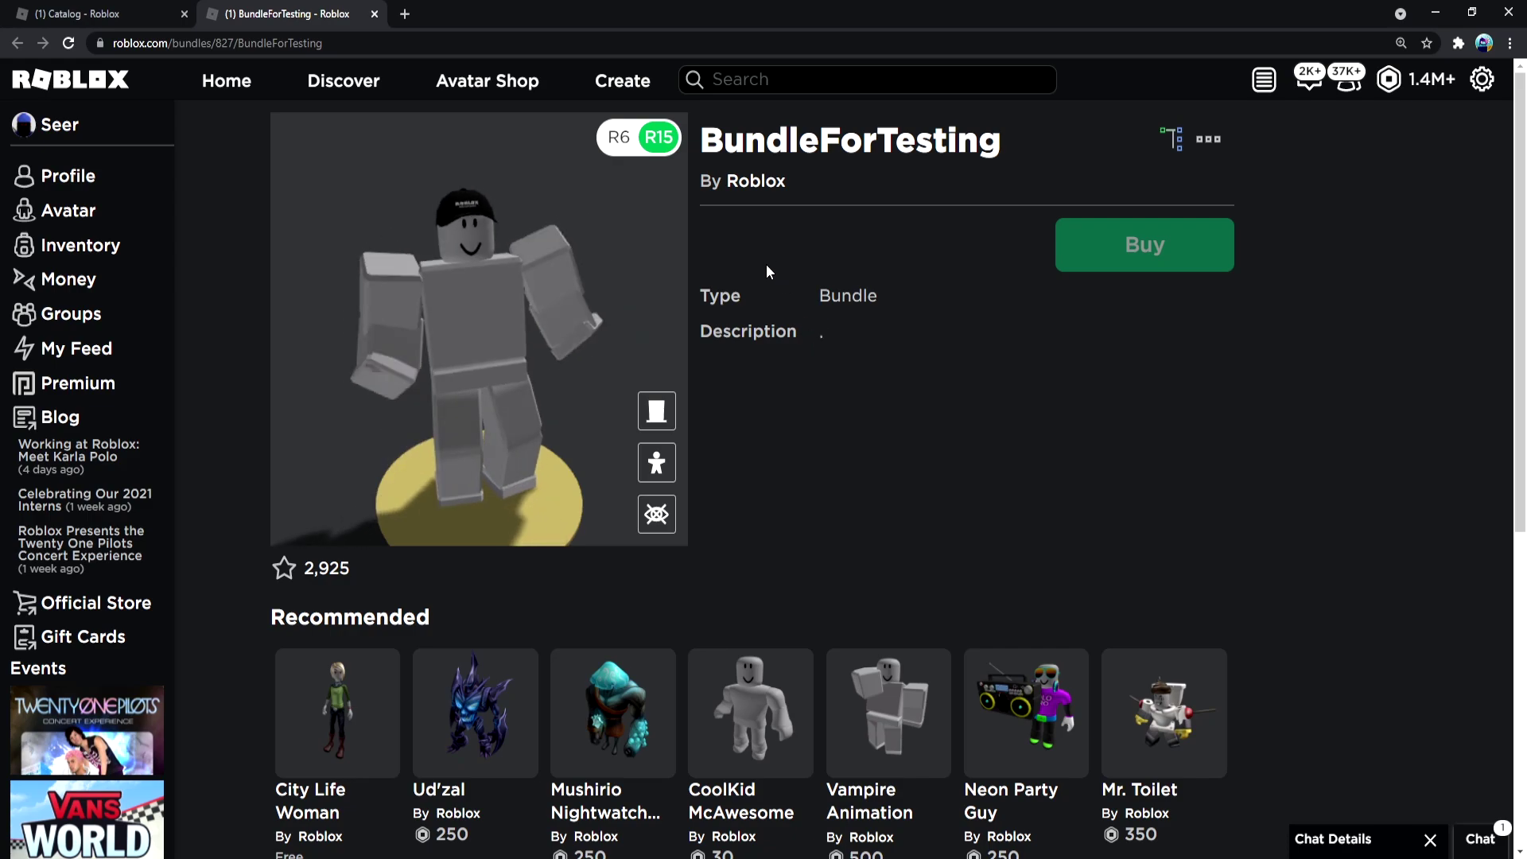
pyautogui.click(548, 316)
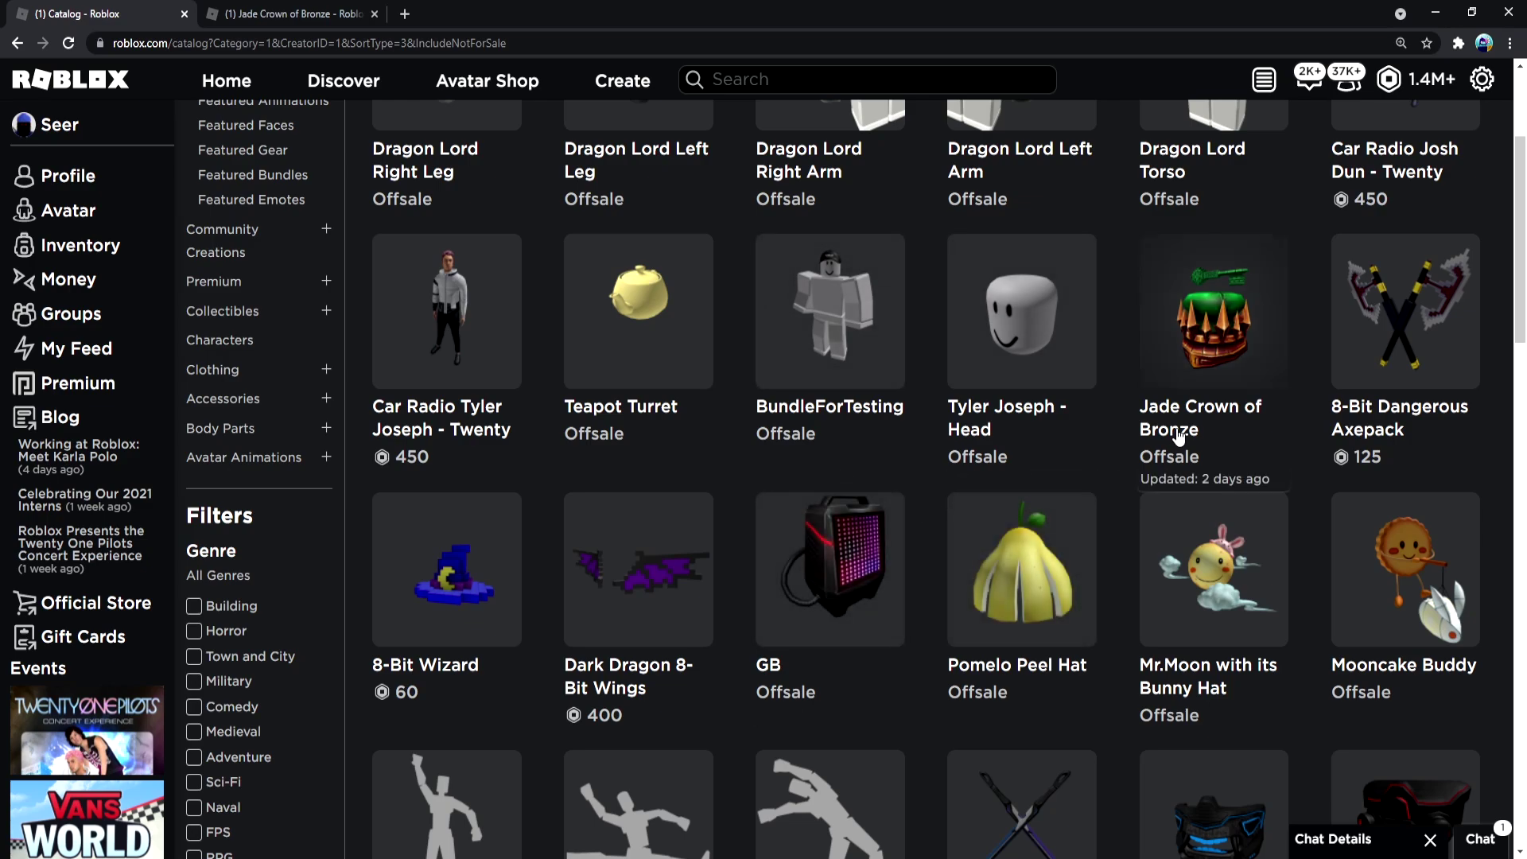
# - Read over the off-sale Jade Crown of Bronze page, then close it
pyautogui.hotkey('ctrl', 'Tab')
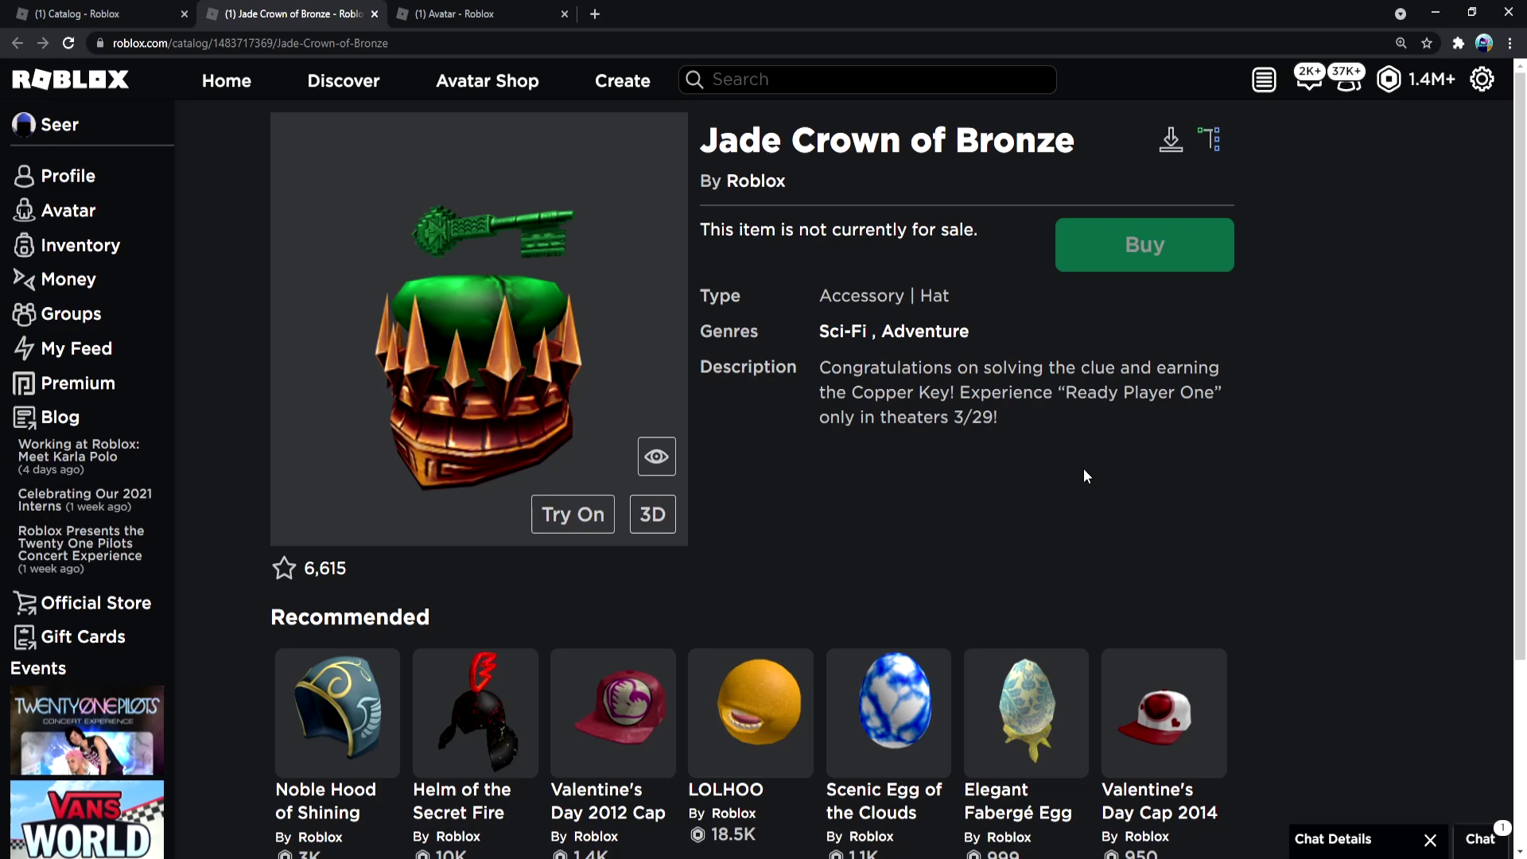
pyautogui.hotkey('ctrl', 'w')
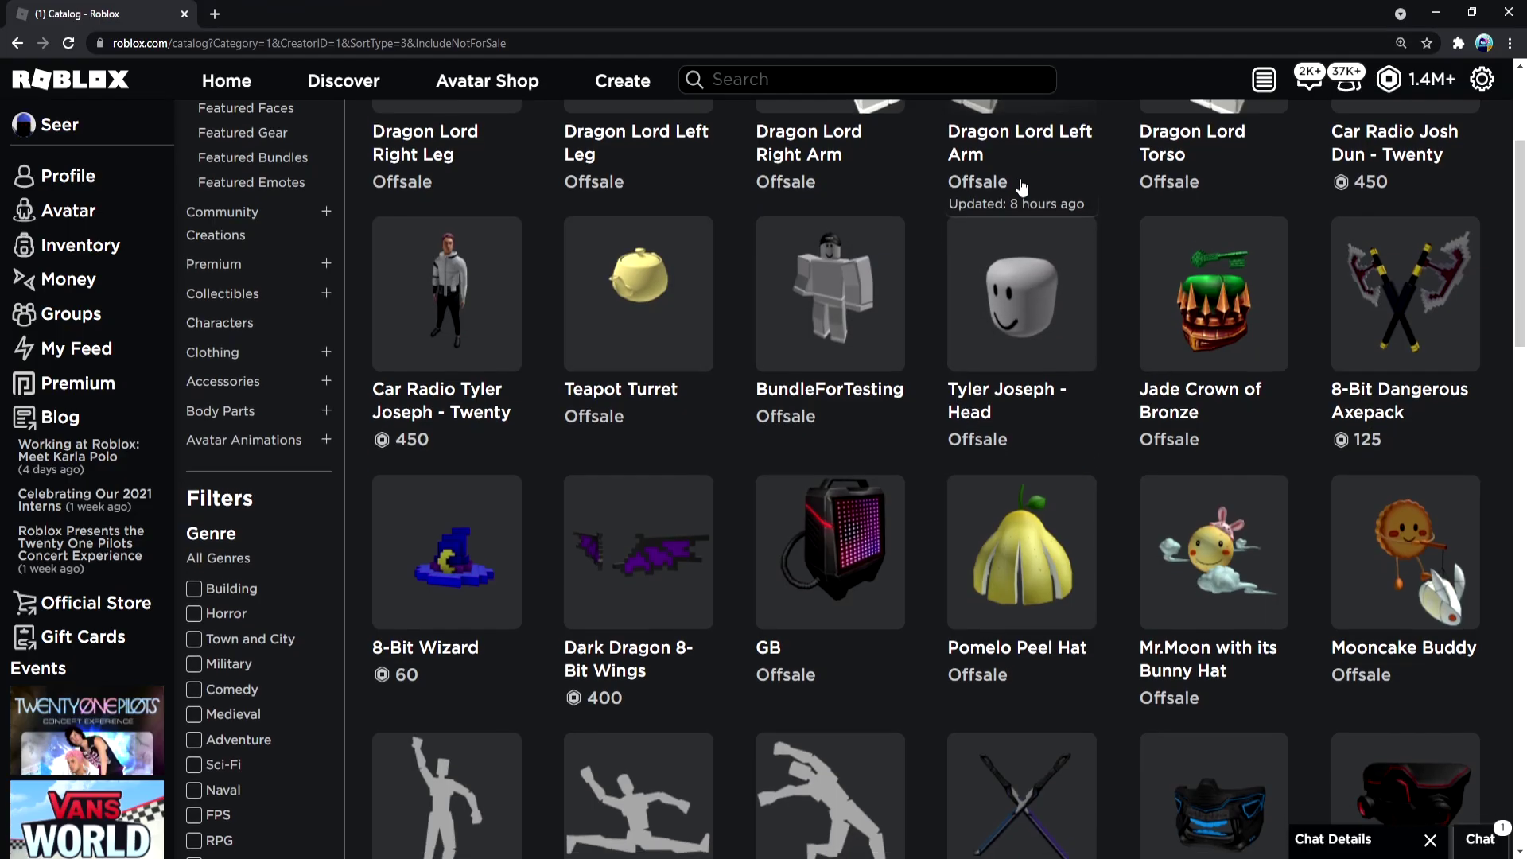
pyautogui.scroll(-1, 1020, 188)
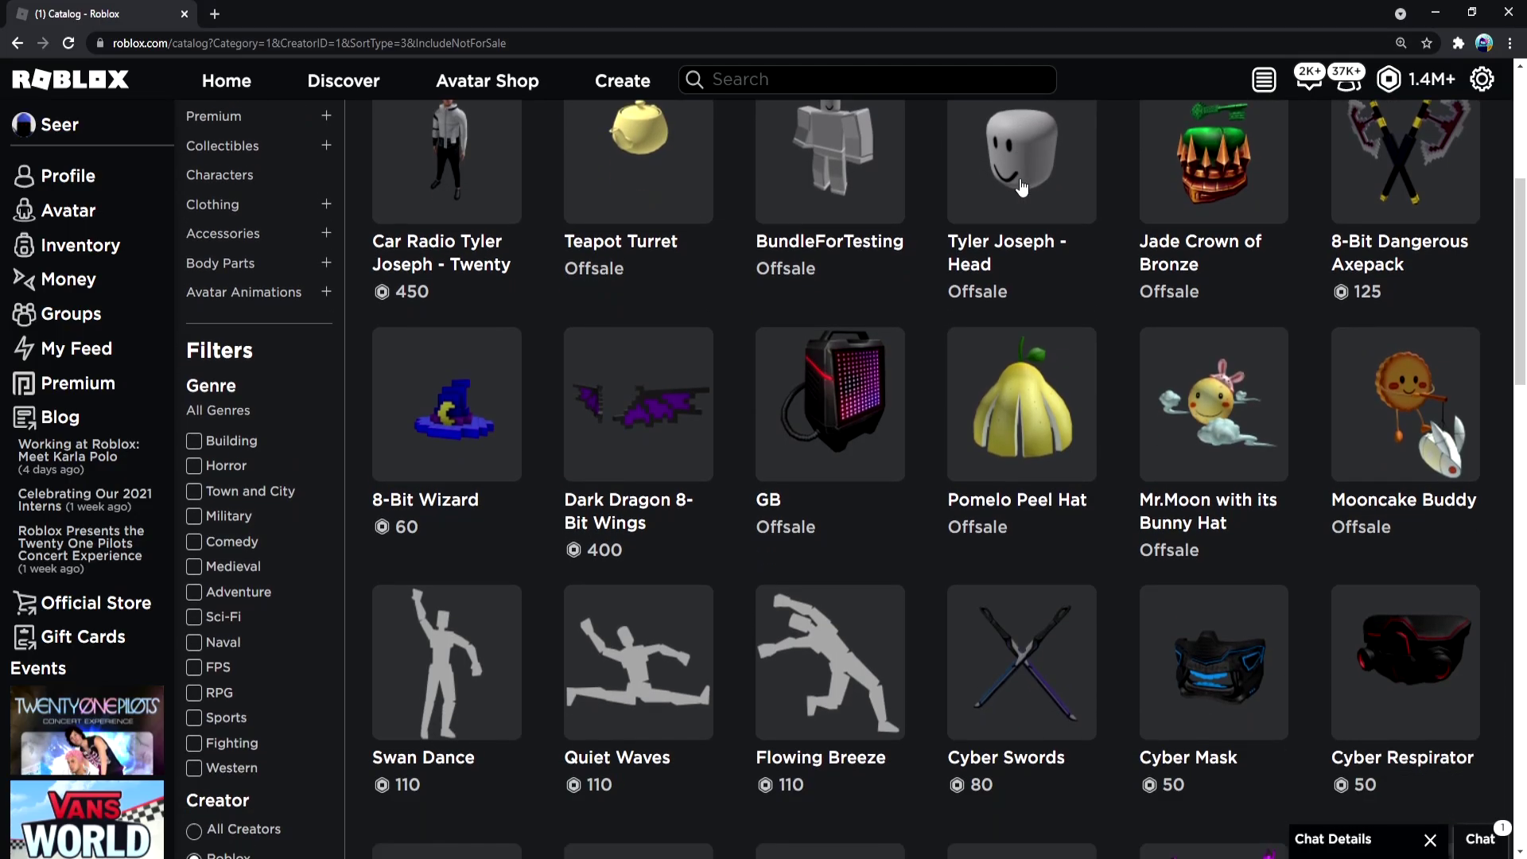
pyautogui.scroll(-2, 1201, 253)
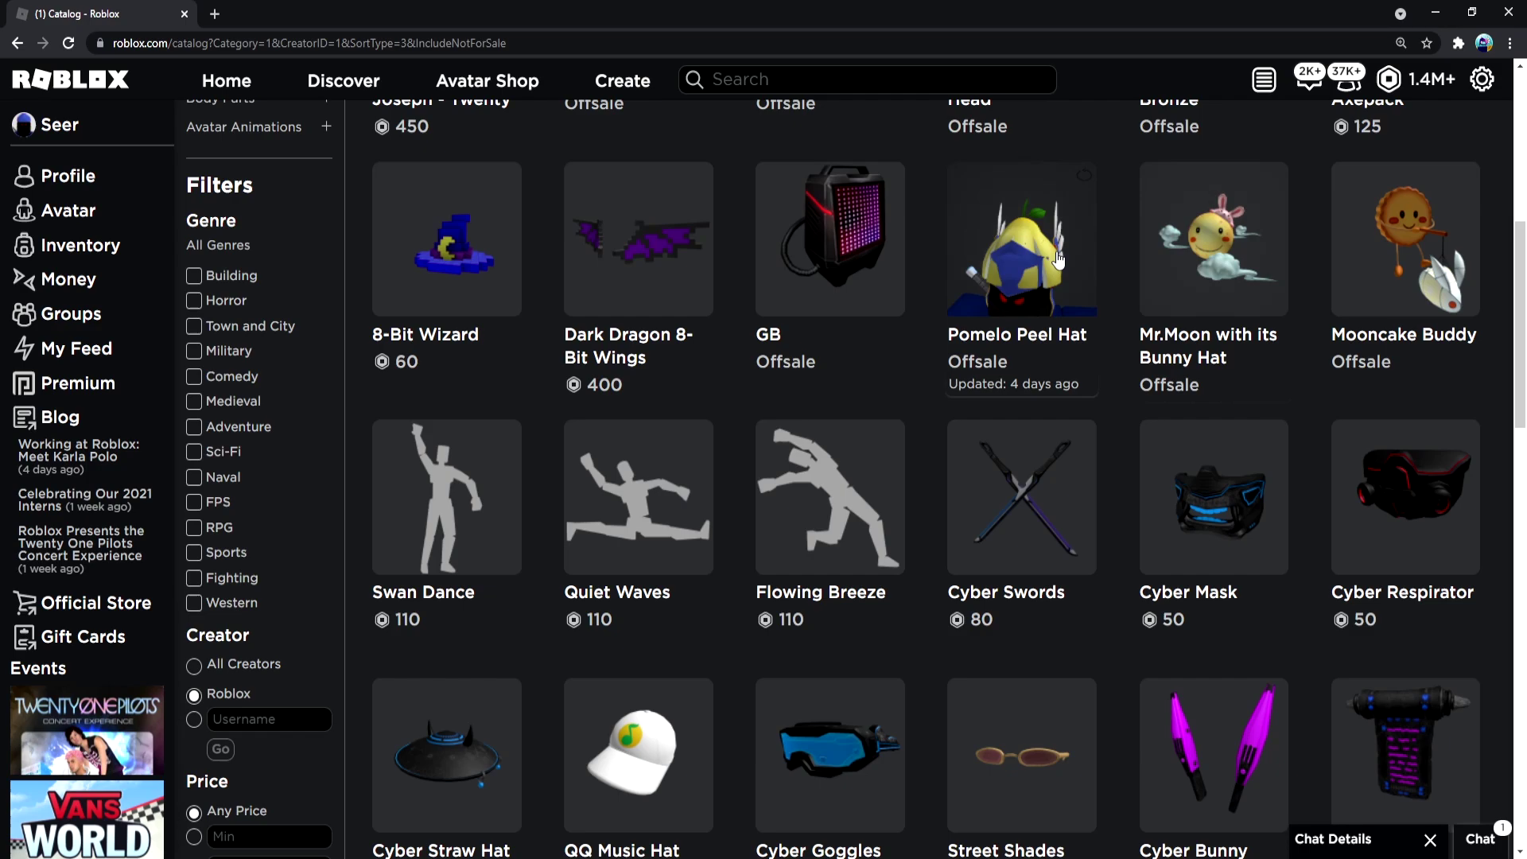
# - Bring up Pomelo Peel Hat, Mr.Moon with its Bunny Hat and Mooncake Buddy in tabs and view the hat by itself
pyautogui.middleClick(1021, 239)
pyautogui.middleClick(1212, 239)
pyautogui.middleClick(1404, 239)
pyautogui.click(276, 14)
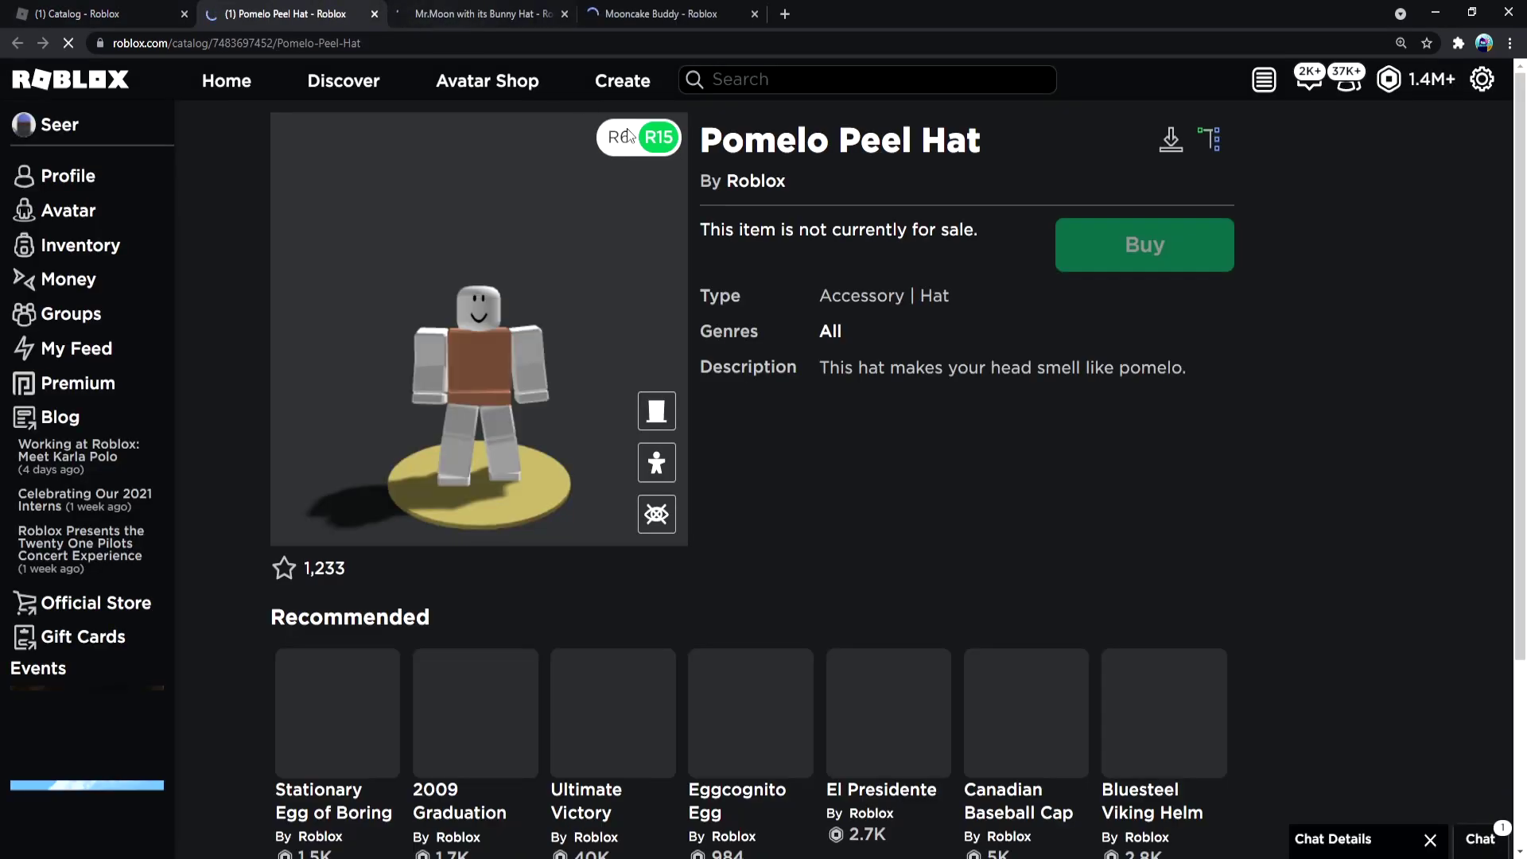
pyautogui.click(656, 517)
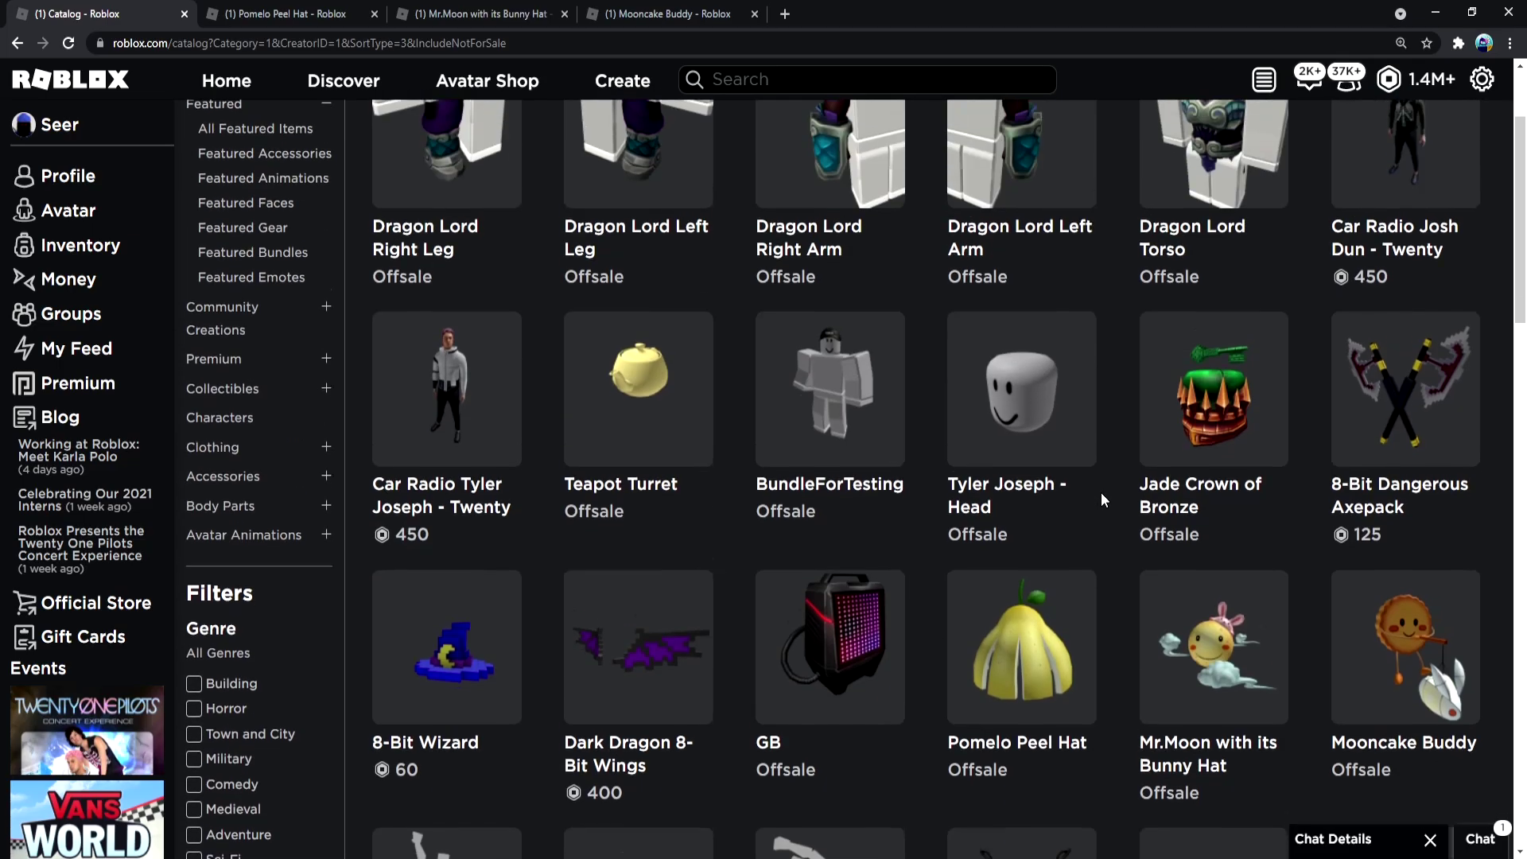
pyautogui.scroll(-2, 1101, 492)
pyautogui.scroll(-2, 1129, 459)
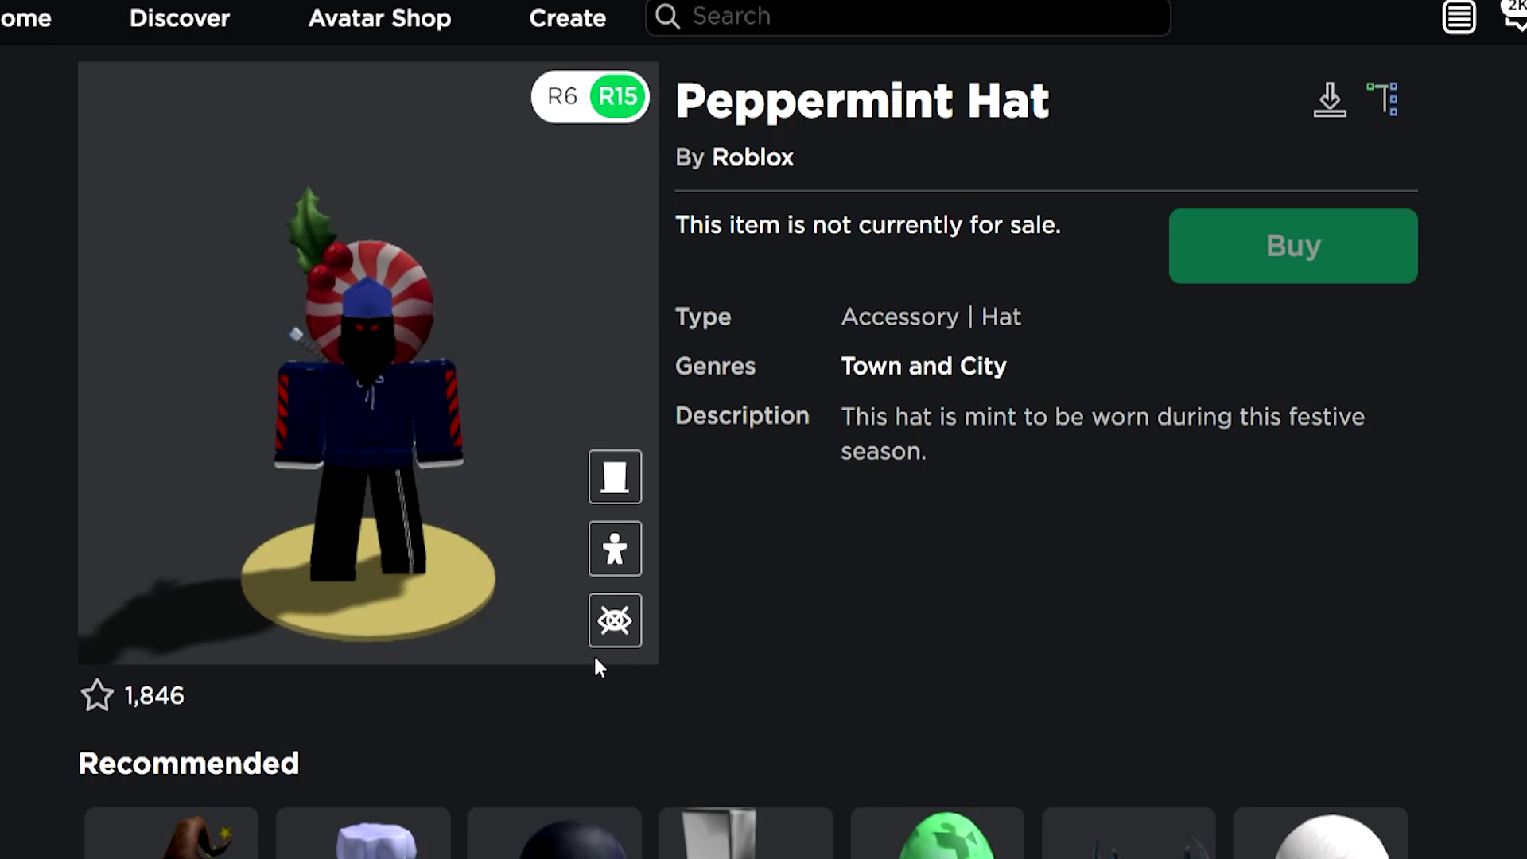
# - Show the Peppermint Hat by itself without the avatar
pyautogui.click(606, 630)
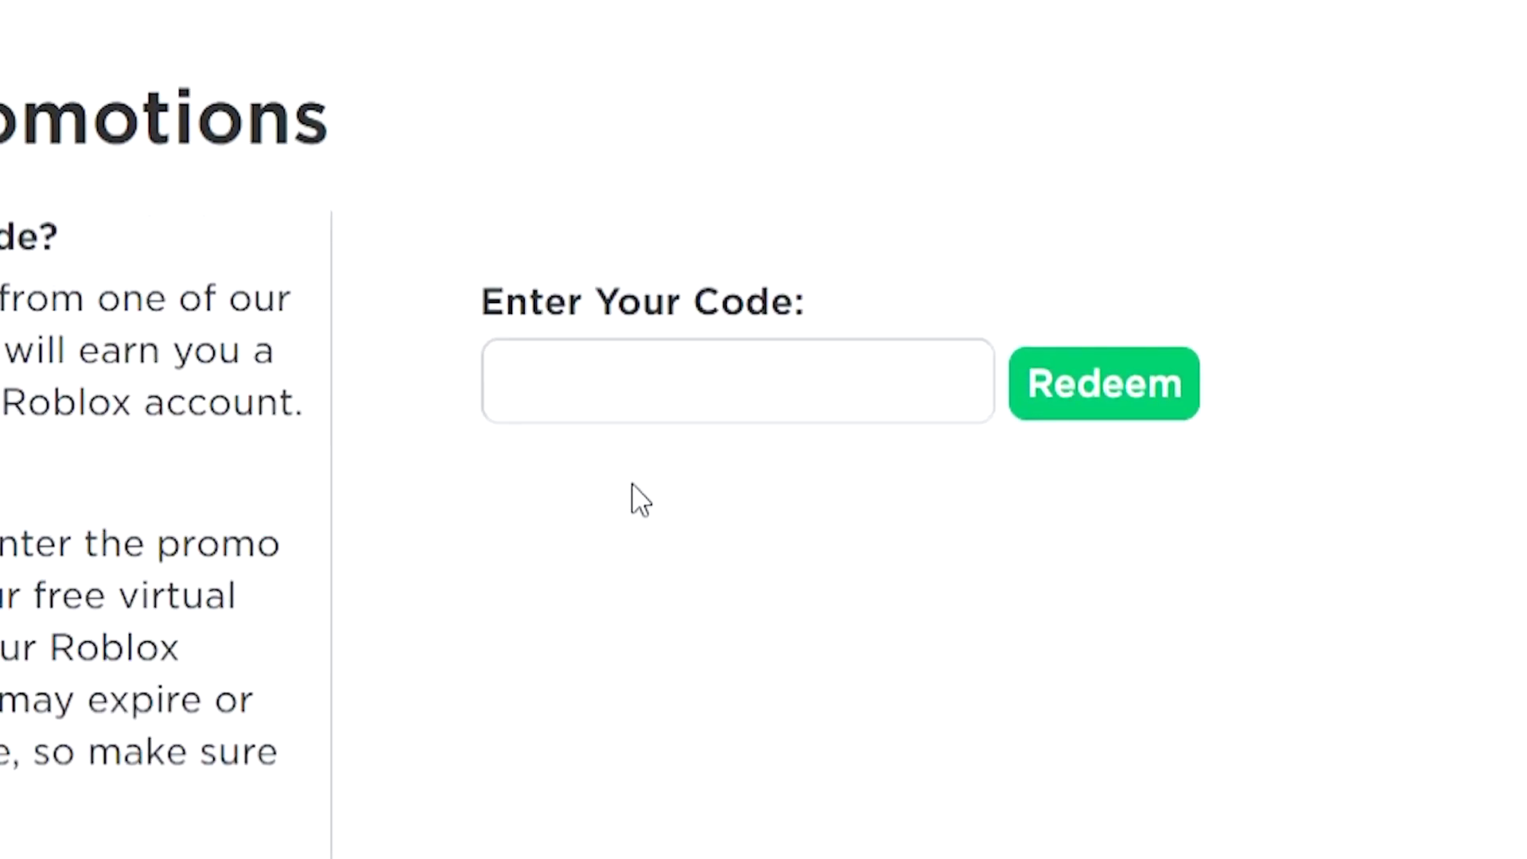
# - Enter the promo code SMYTHSCAT2021 and redeem it
pyautogui.click(616, 392)
pyautogui.write('SMYTHSCAT2021')
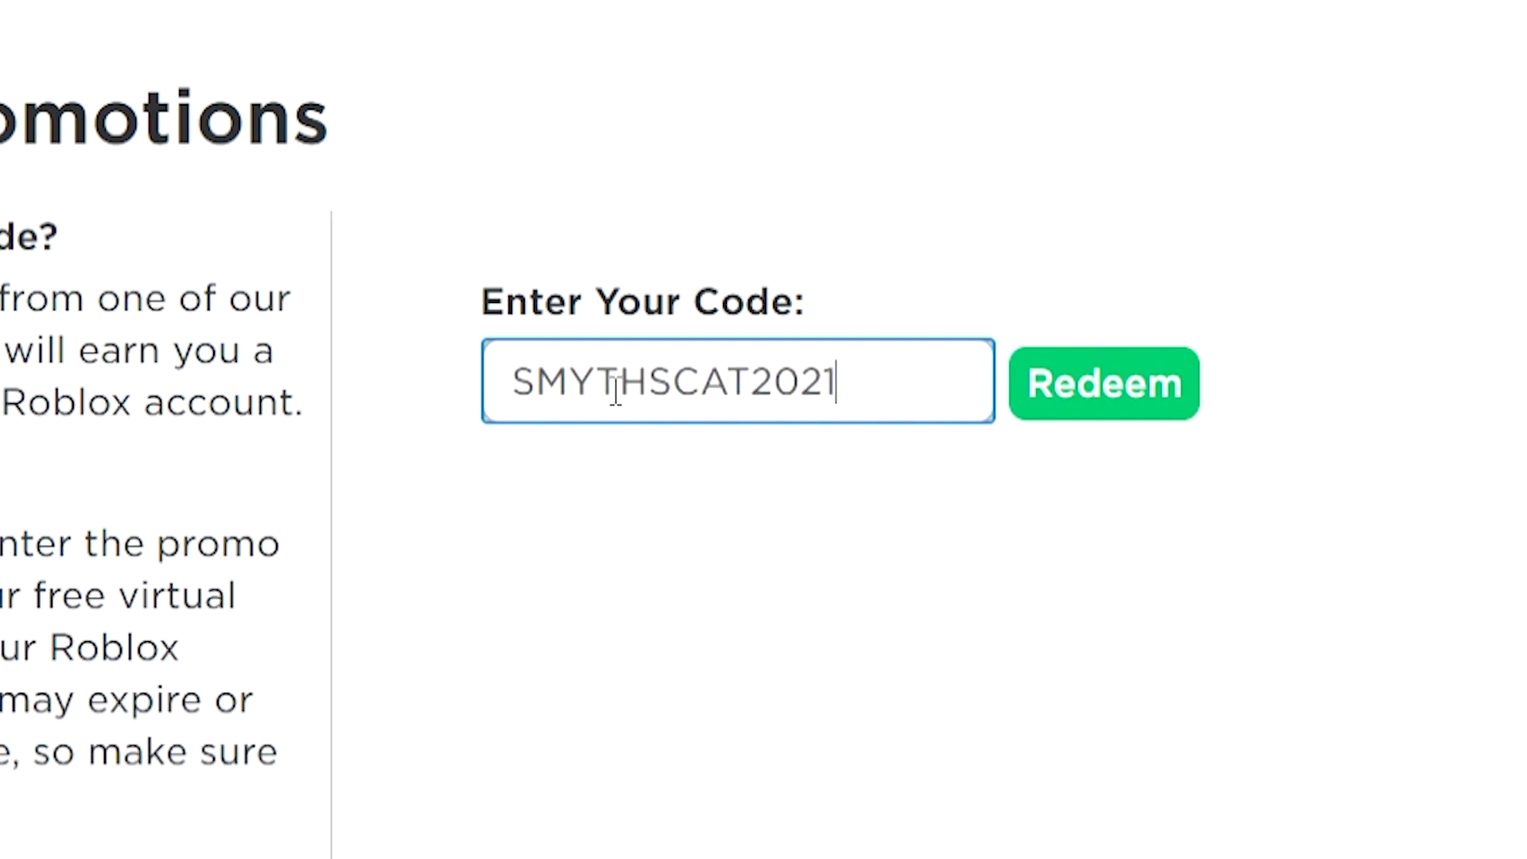
pyautogui.click(926, 234)
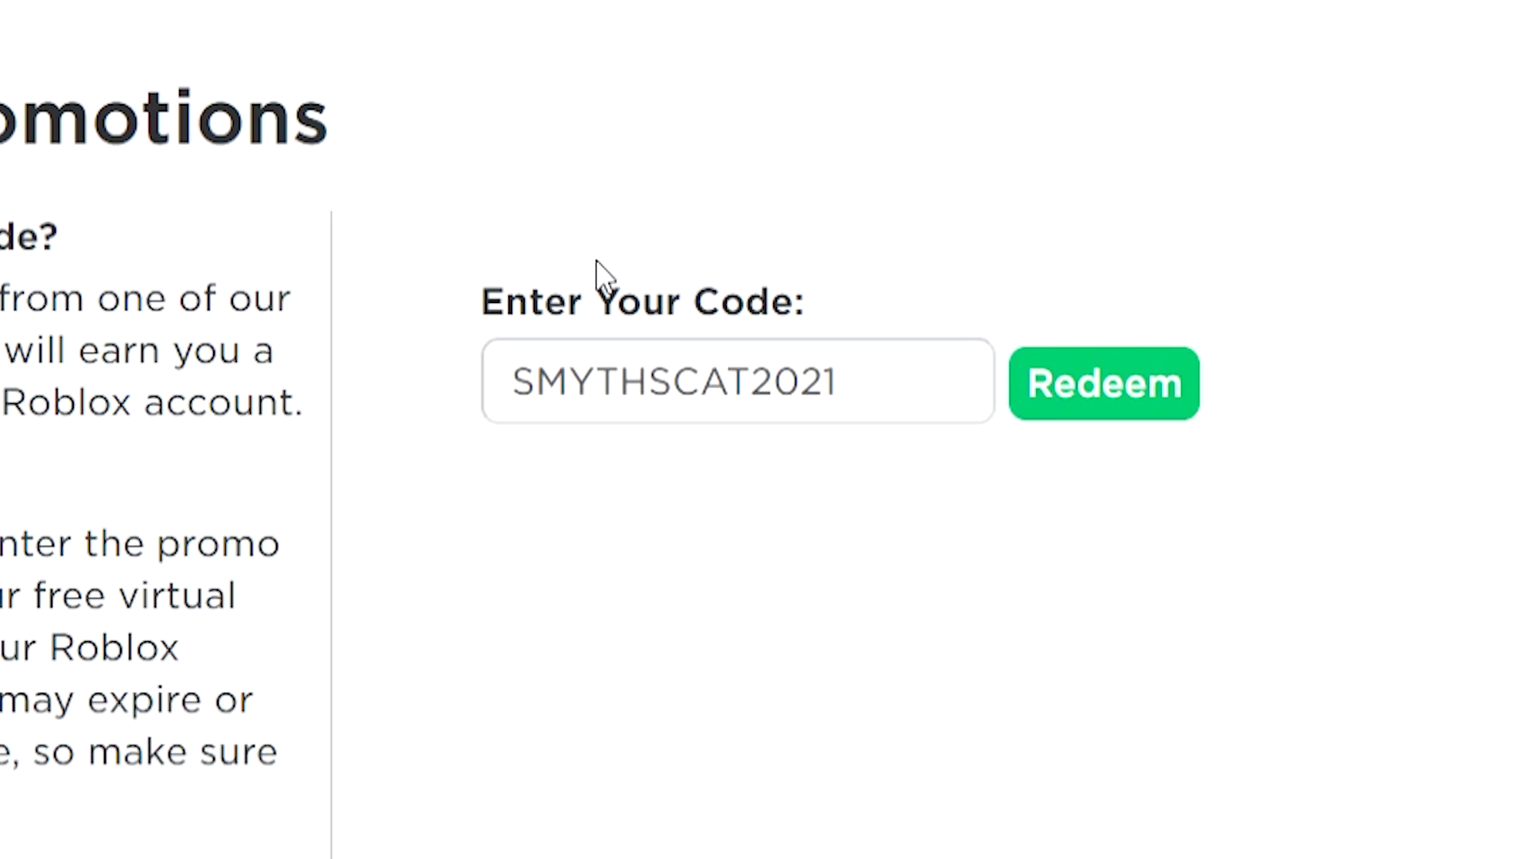
pyautogui.click(1066, 405)
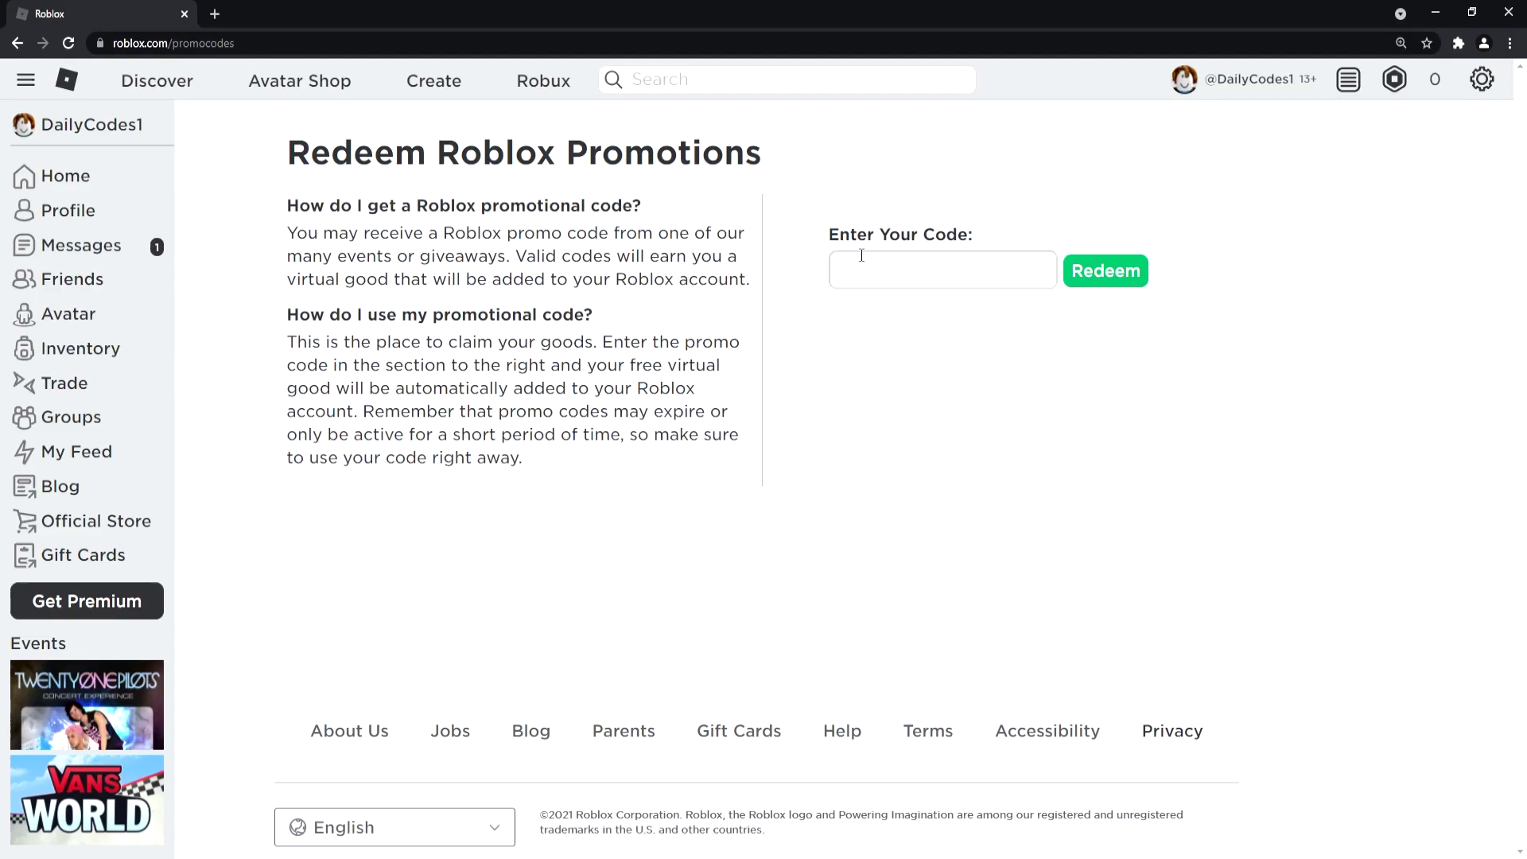
# - Redeem KROGERDAYS2021, then try the Golf Shades on the avatar and take them off
pyautogui.click(860, 254)
pyautogui.write('KR')
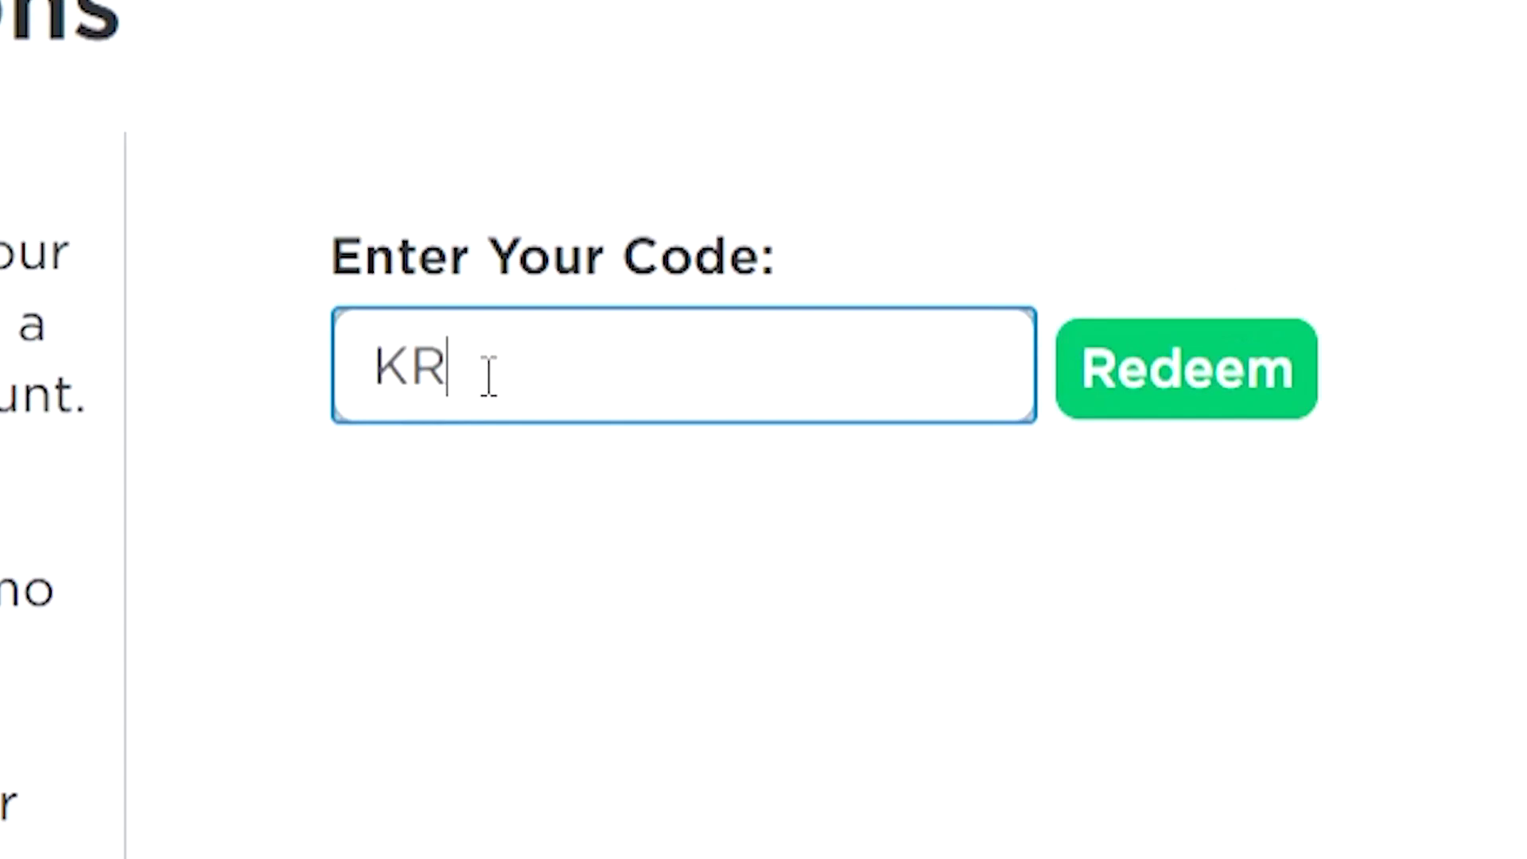
pyautogui.write('OGERDAYS2021')
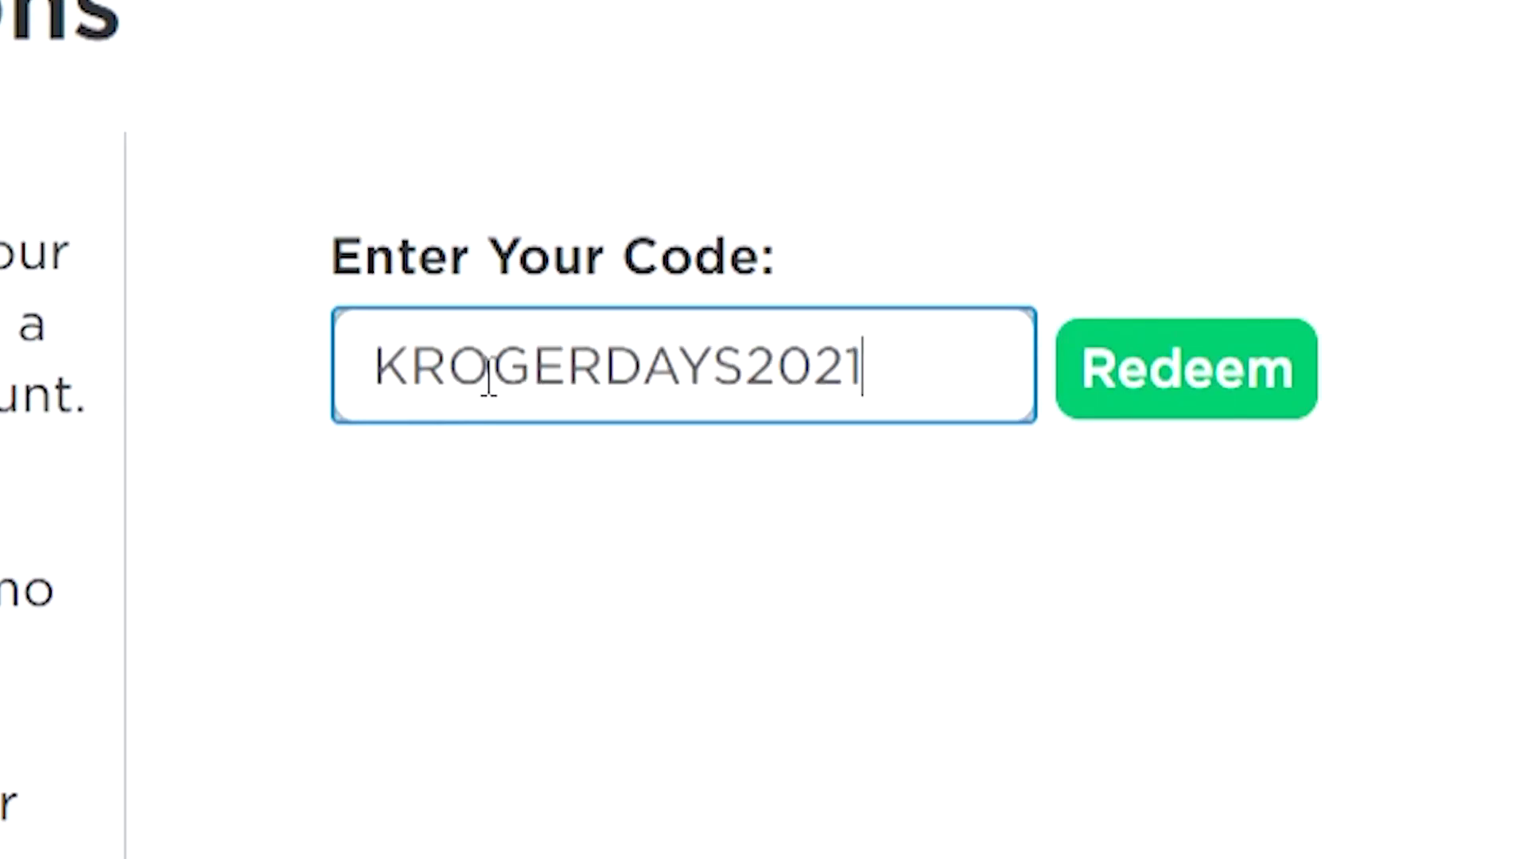
pyautogui.click(844, 215)
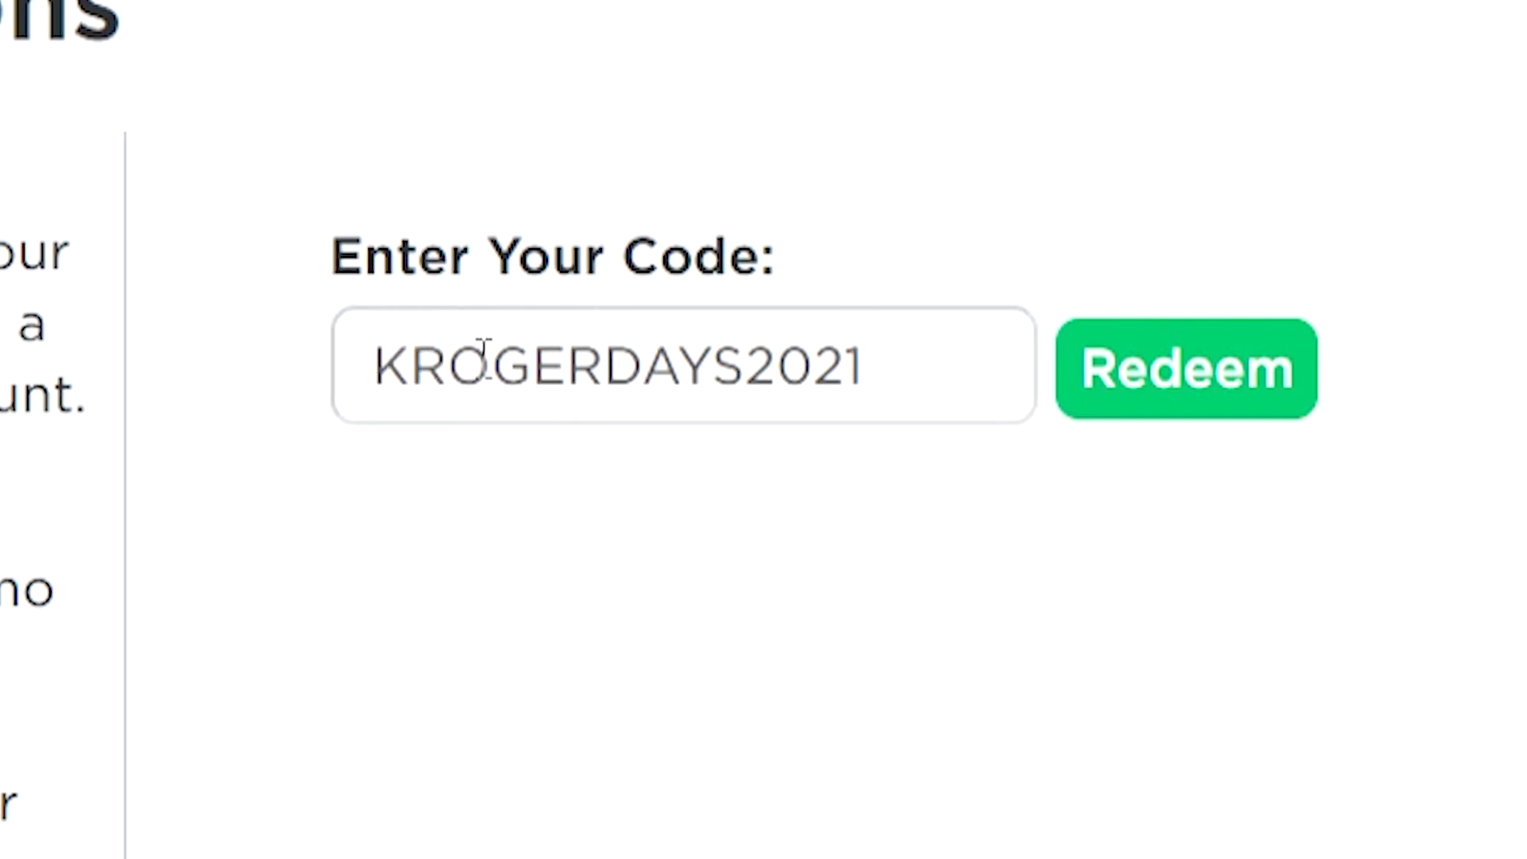
pyautogui.click(1189, 391)
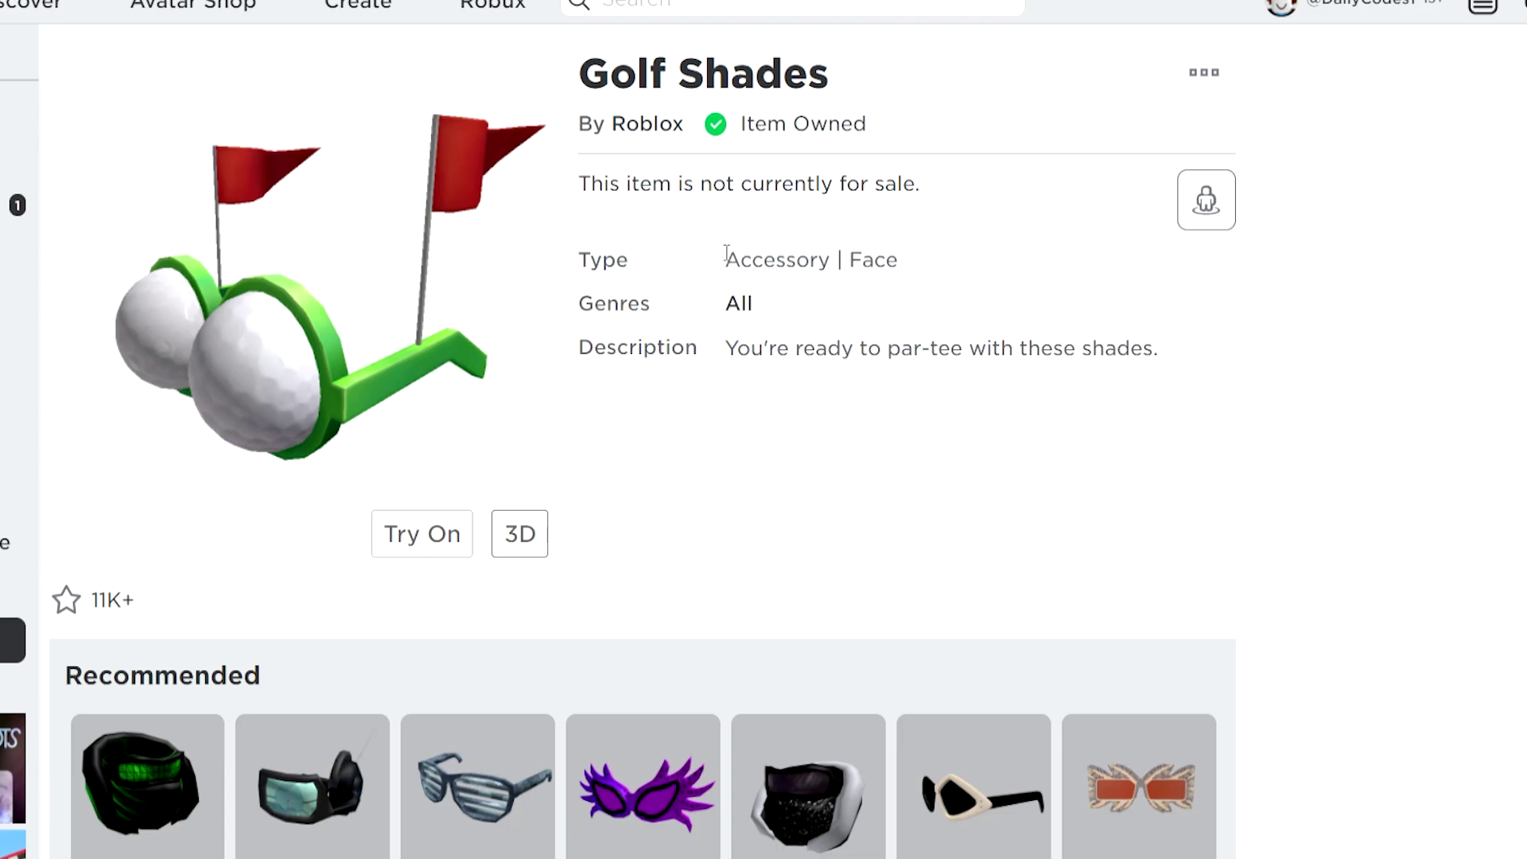
pyautogui.click(432, 537)
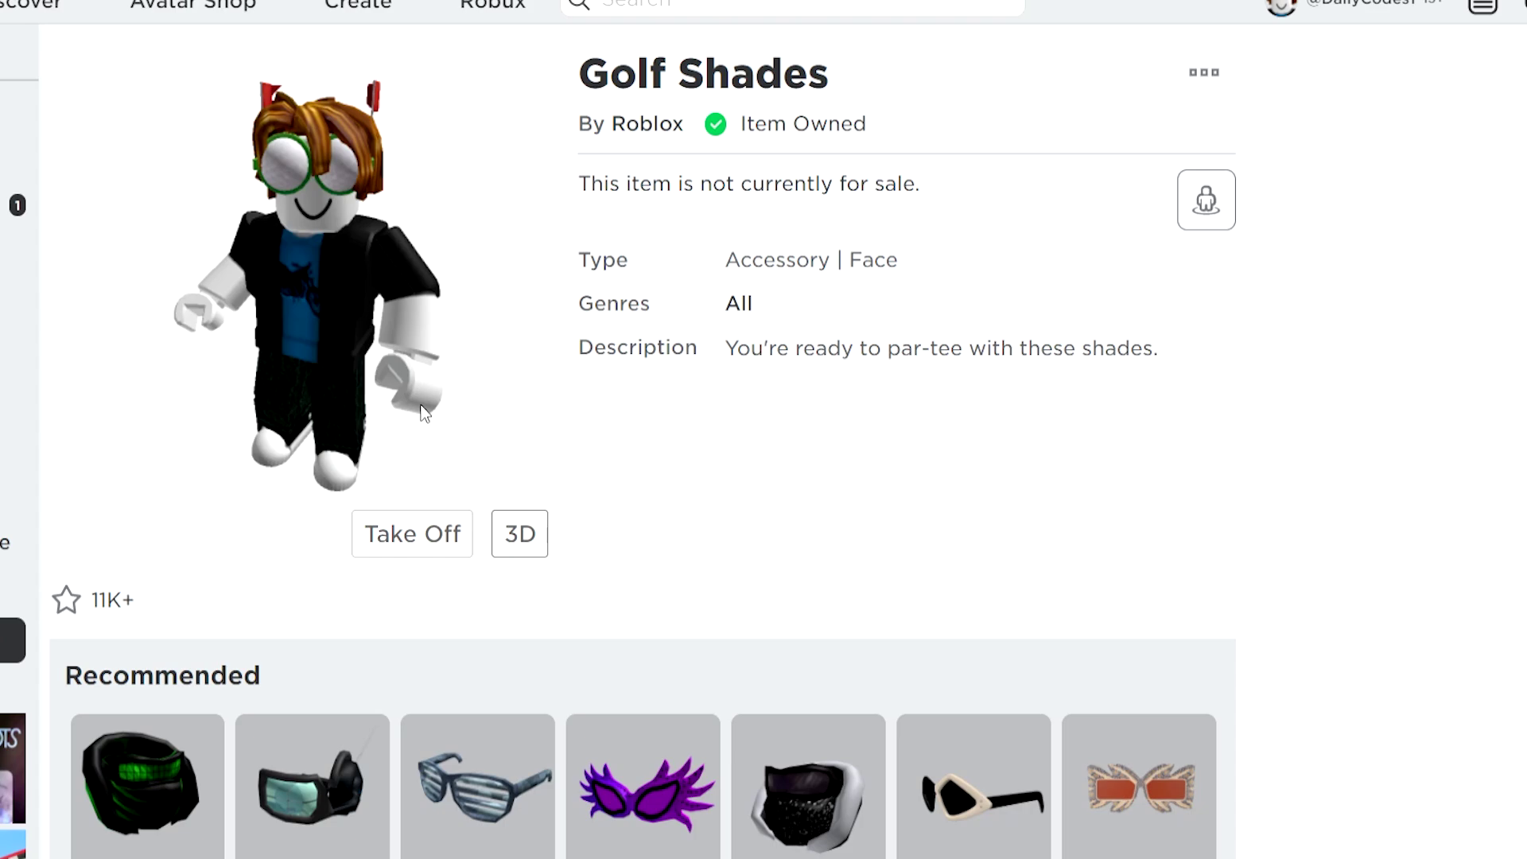
pyautogui.click(428, 536)
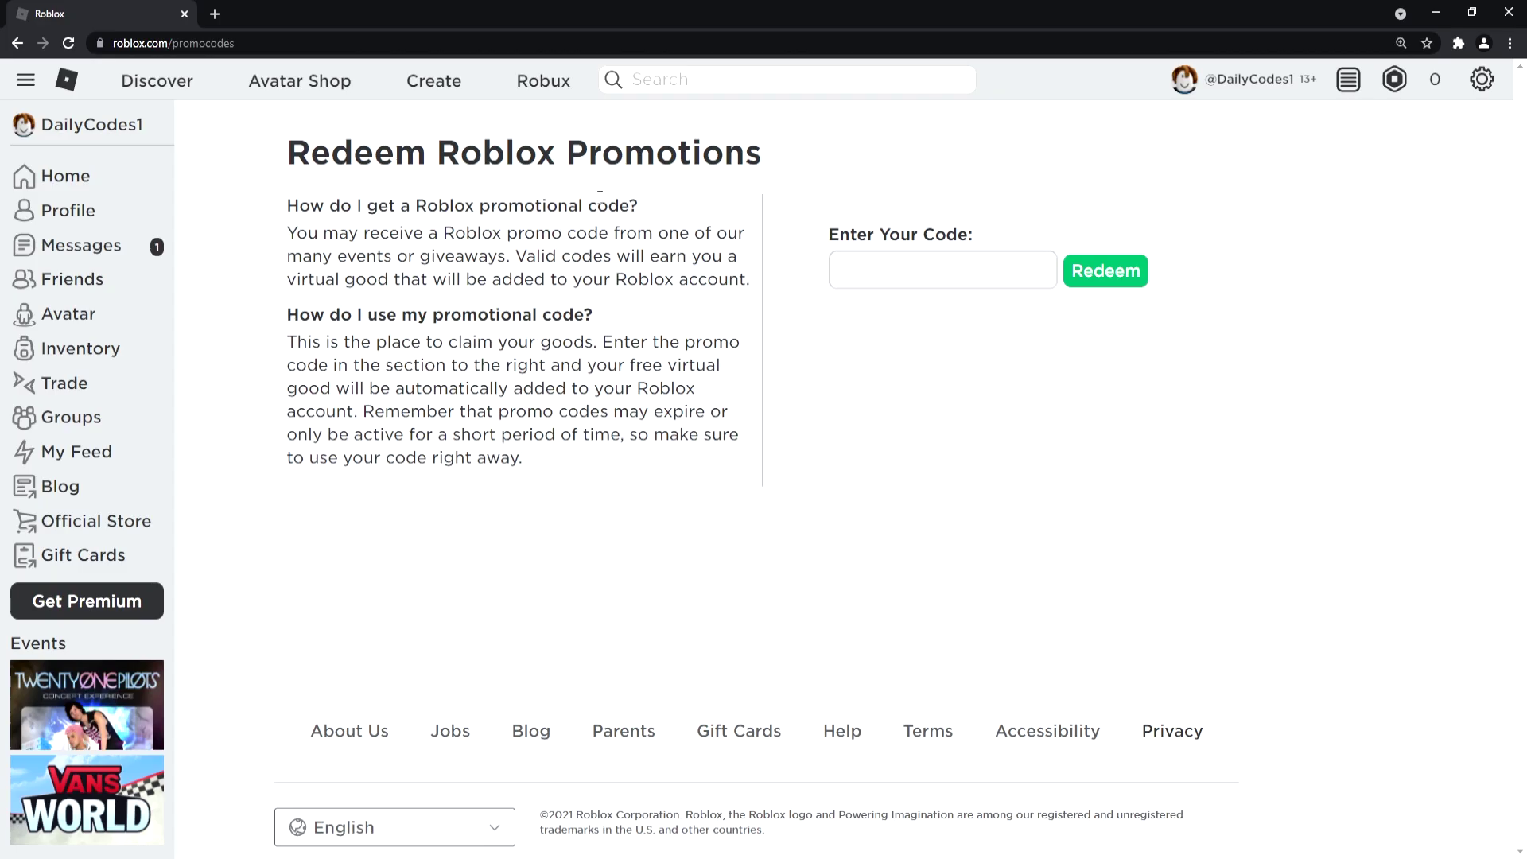
# - Enter ROBLOXEDU2021, fixing a typo, and redeem it
pyautogui.click(890, 279)
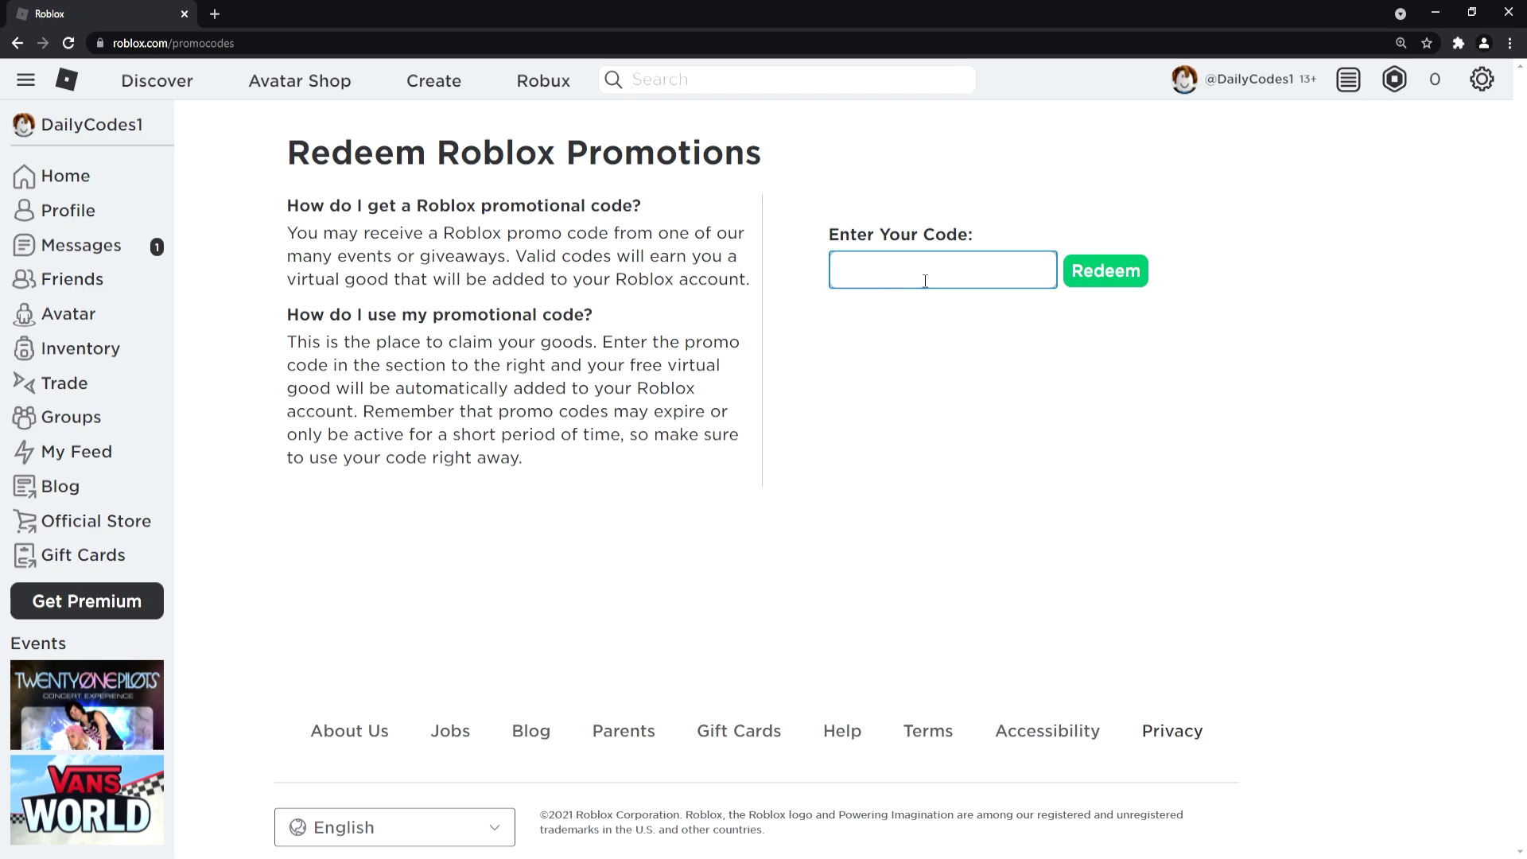
pyautogui.write('RIBK')
pyautogui.press('BackSpace')
pyautogui.press('BackSpace')
pyautogui.press('BackSpace')
pyautogui.write('OBLOXEDU2021')
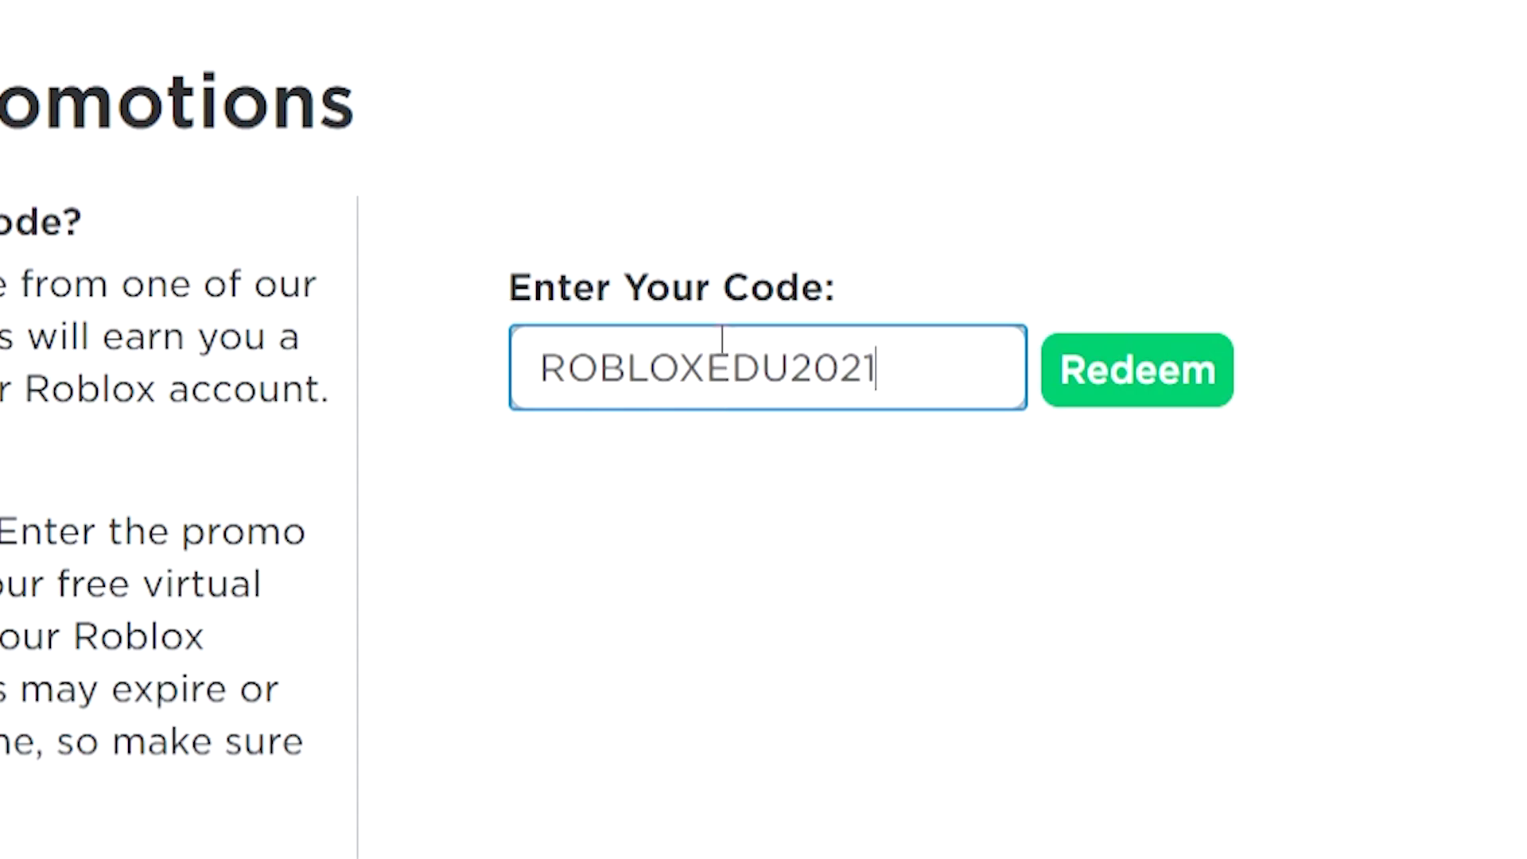
pyautogui.click(892, 275)
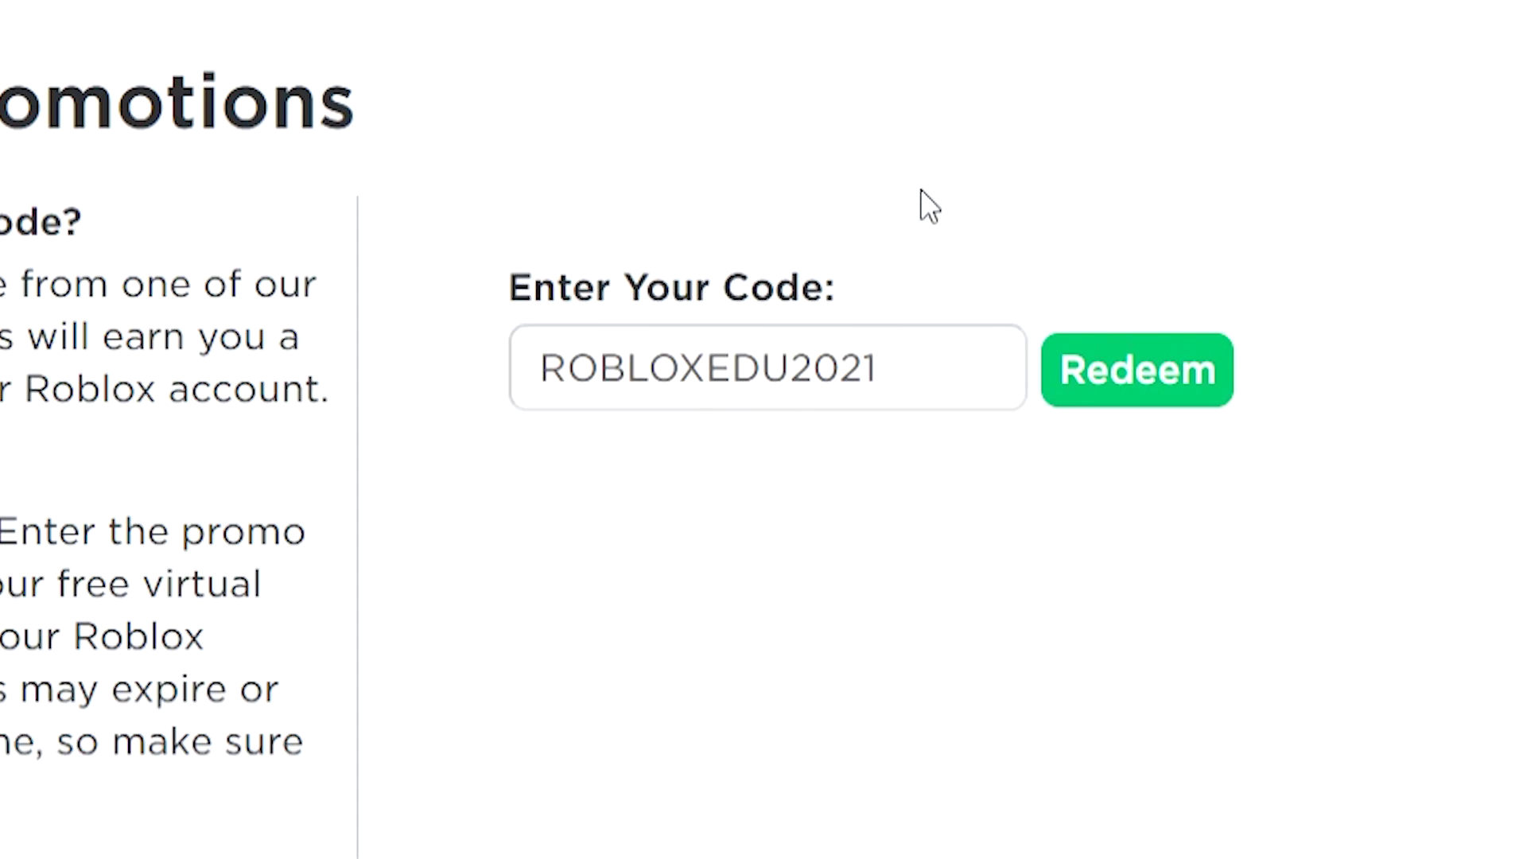
pyautogui.click(1125, 400)
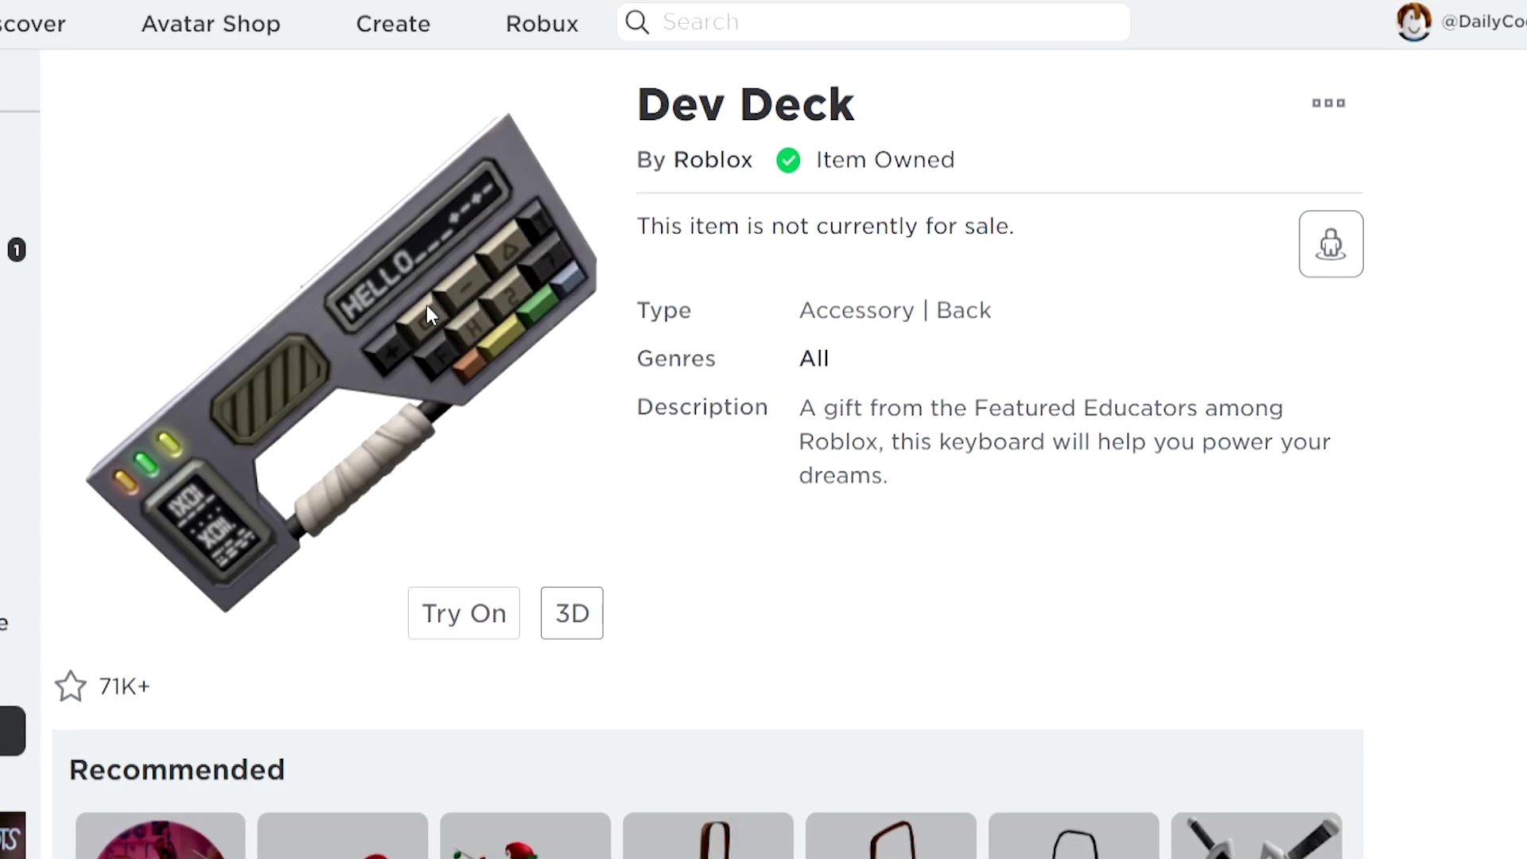
# - Try the Dev Deck on the avatar in 3D and rotate to show the keyboard on its back
pyautogui.click(459, 621)
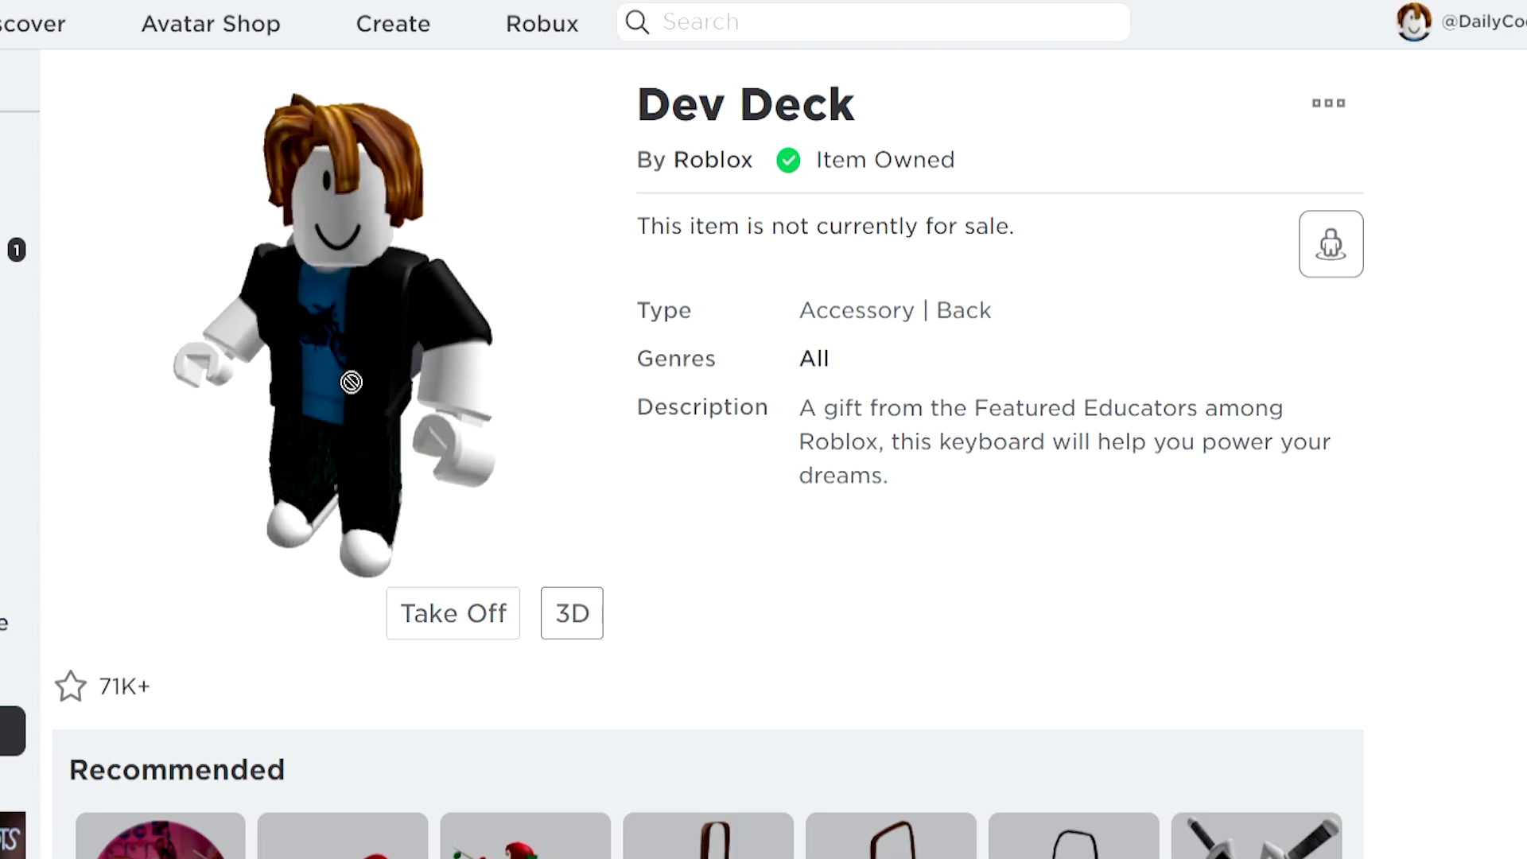
pyautogui.click(576, 612)
pyautogui.moveTo(467, 374)
pyautogui.mouseDown()
pyautogui.moveTo(352, 351)
pyautogui.moveTo(502, 361)
pyautogui.mouseUp()
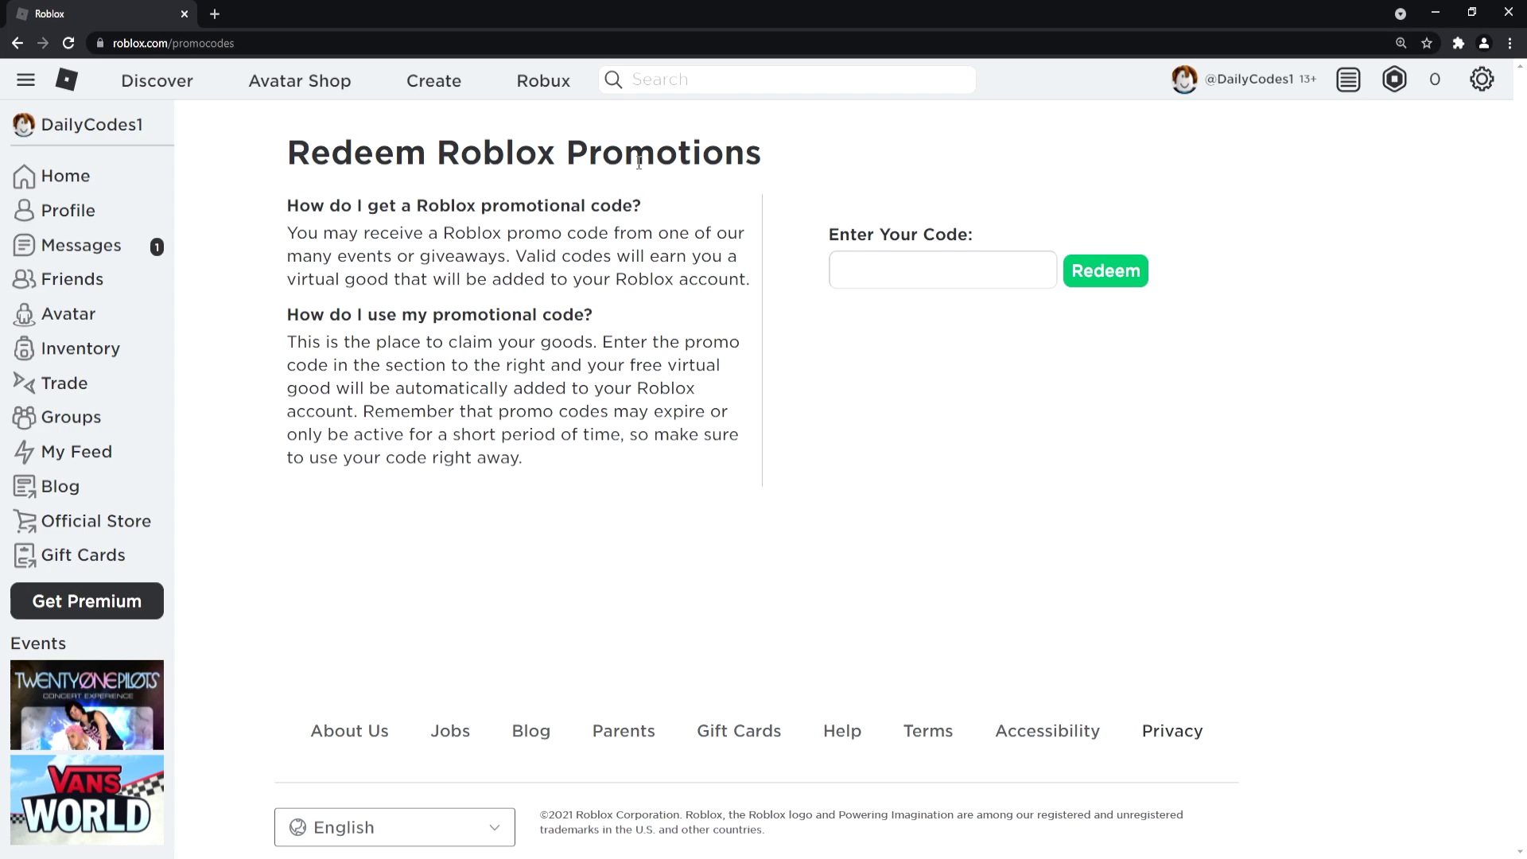
# - Search 'mansion of woder', pick the Mansion of Wonder result and launch the game
pyautogui.click(684, 80)
pyautogui.write('man')
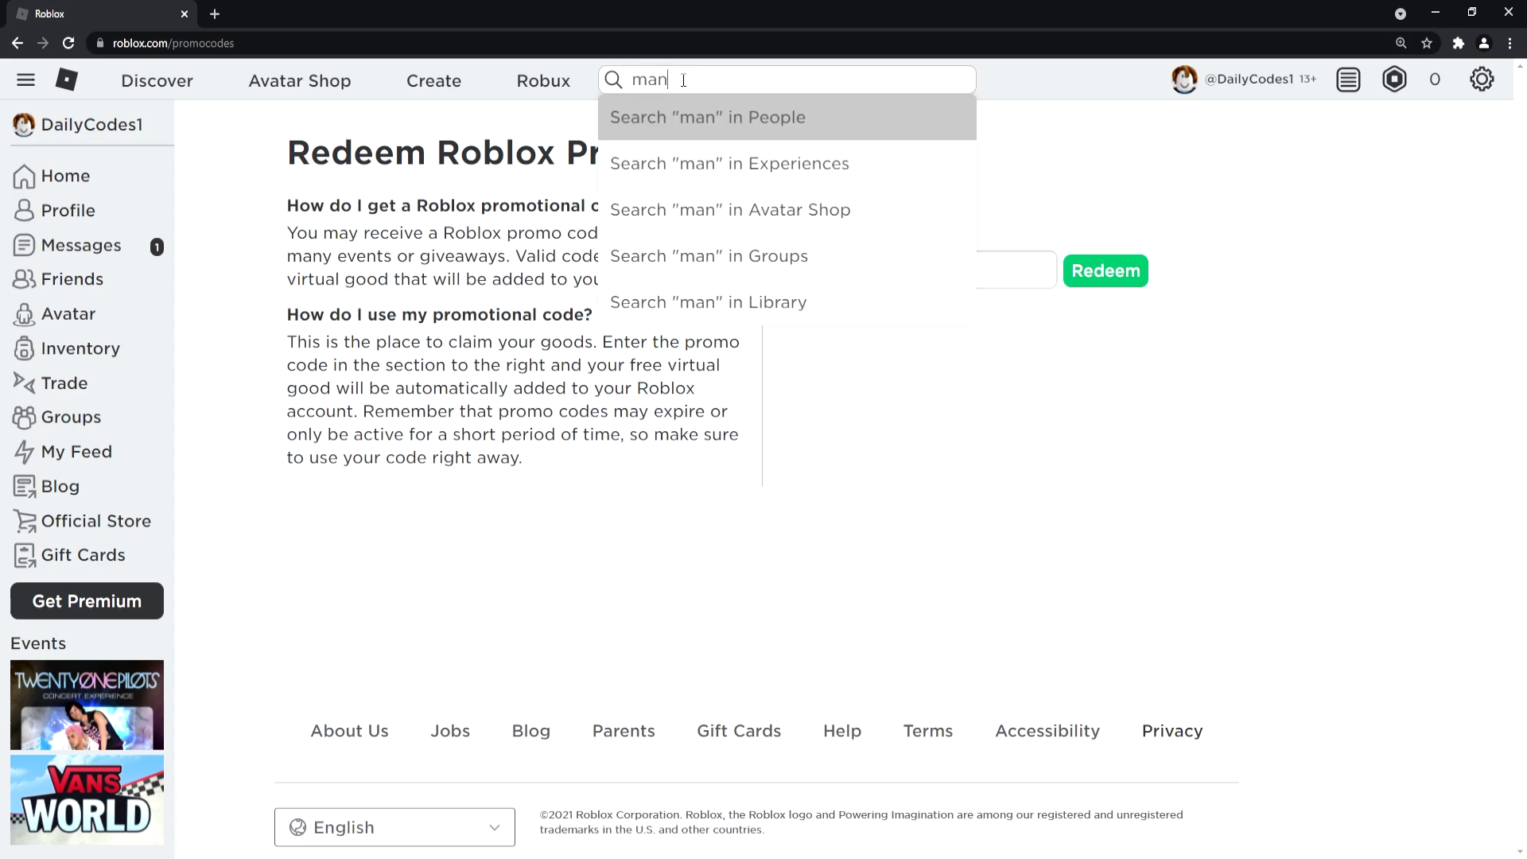
pyautogui.write('sion of wor')
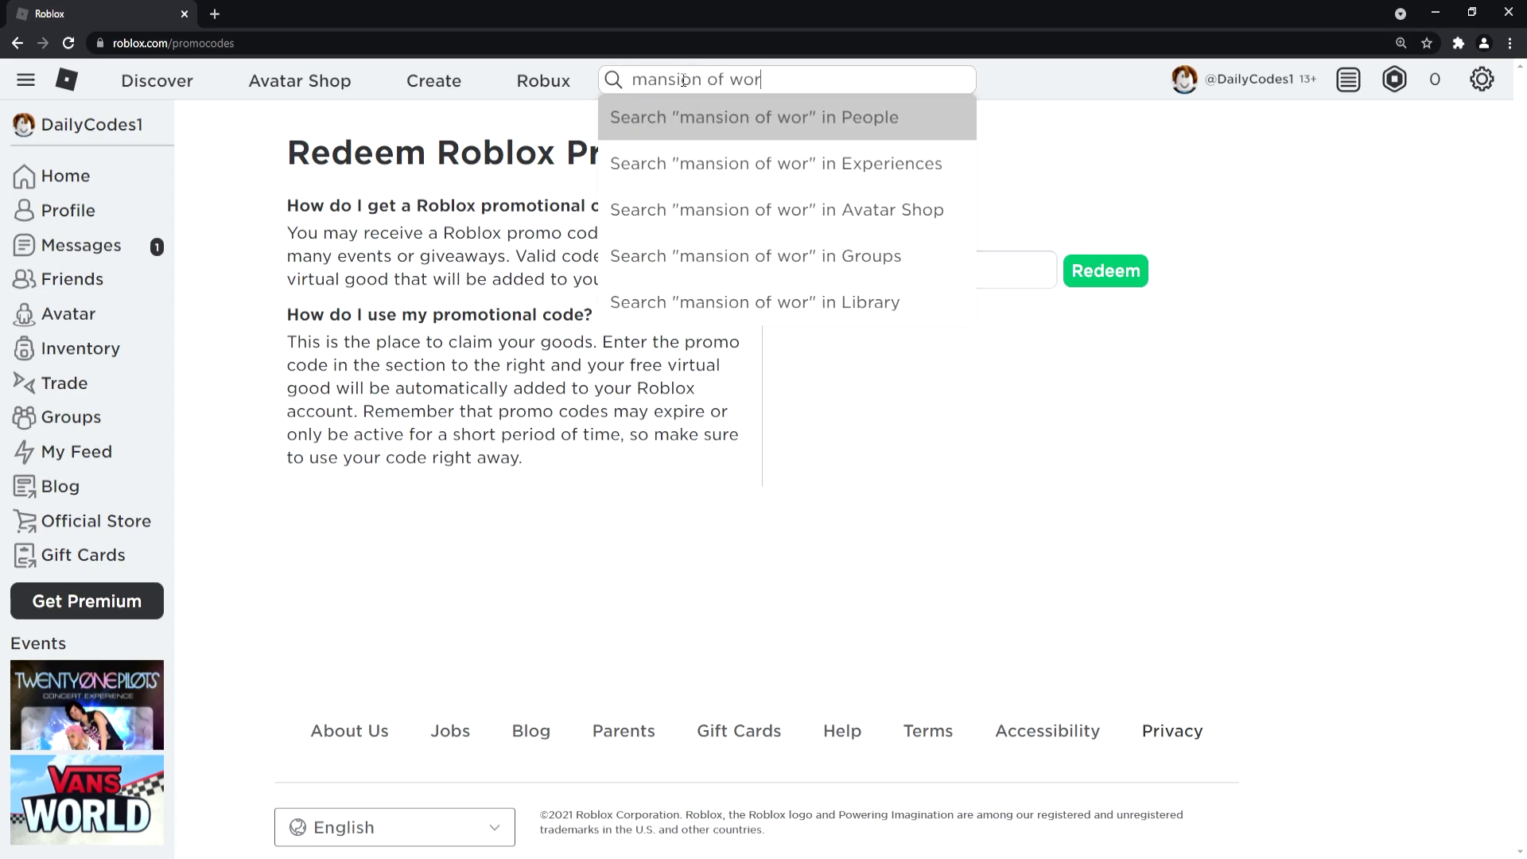
pyautogui.press('BackSpace')
pyautogui.write('der')
pyautogui.click(791, 164)
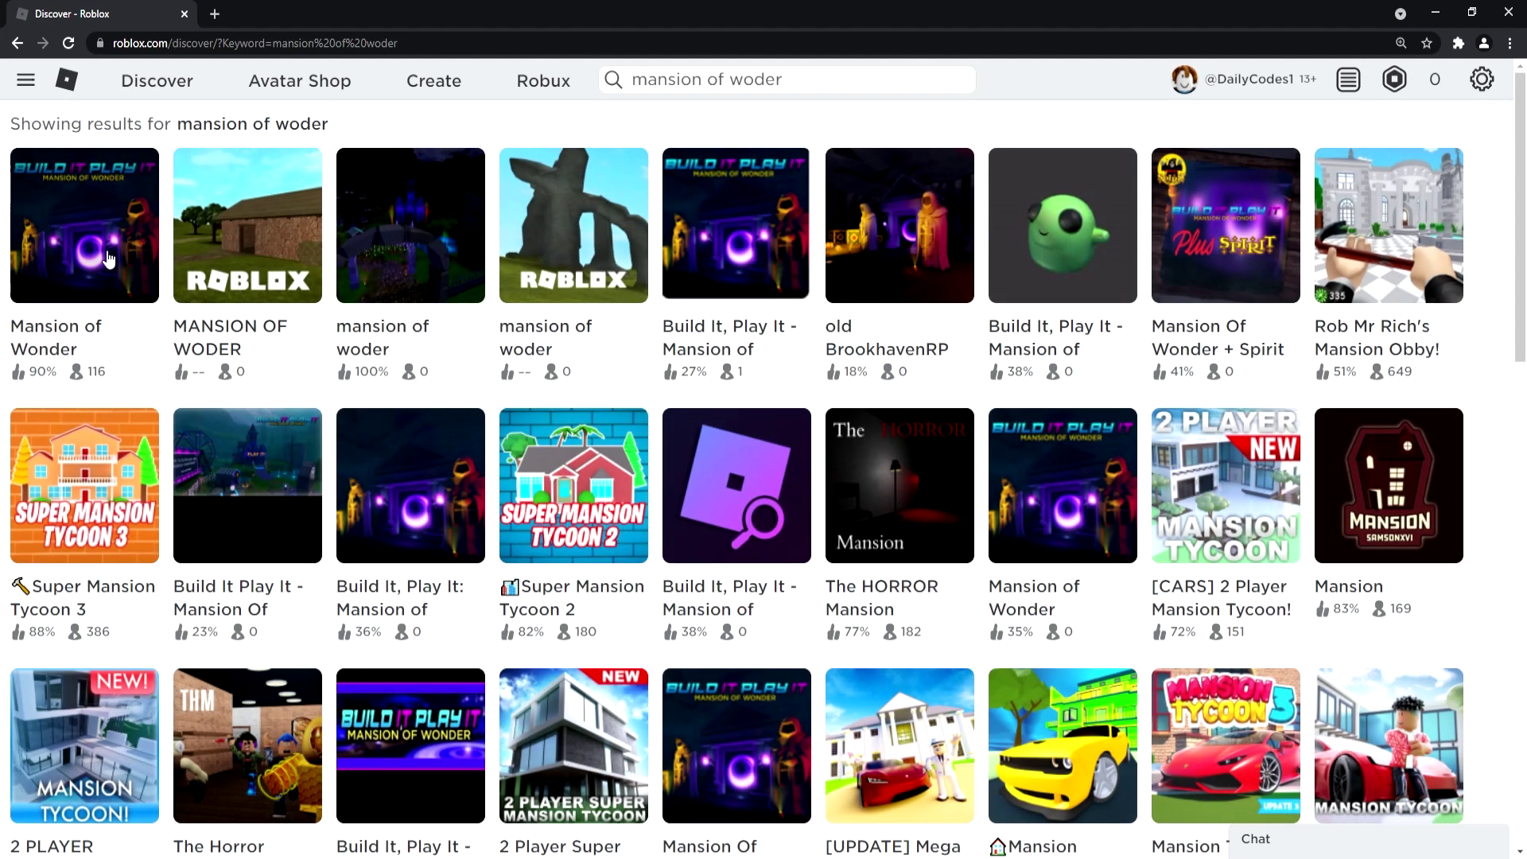
pyautogui.click(102, 261)
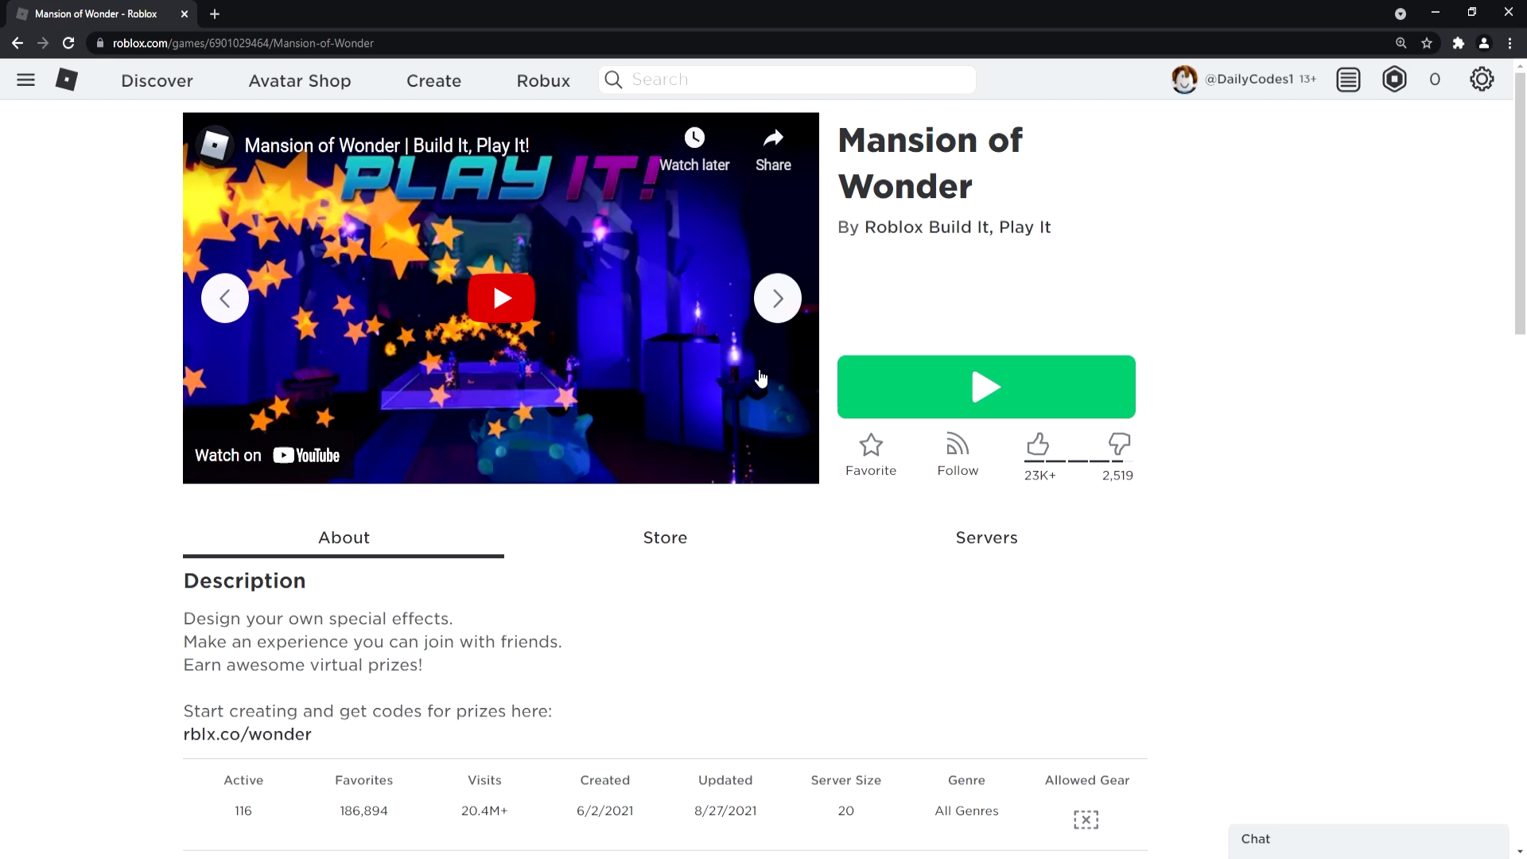
pyautogui.click(914, 388)
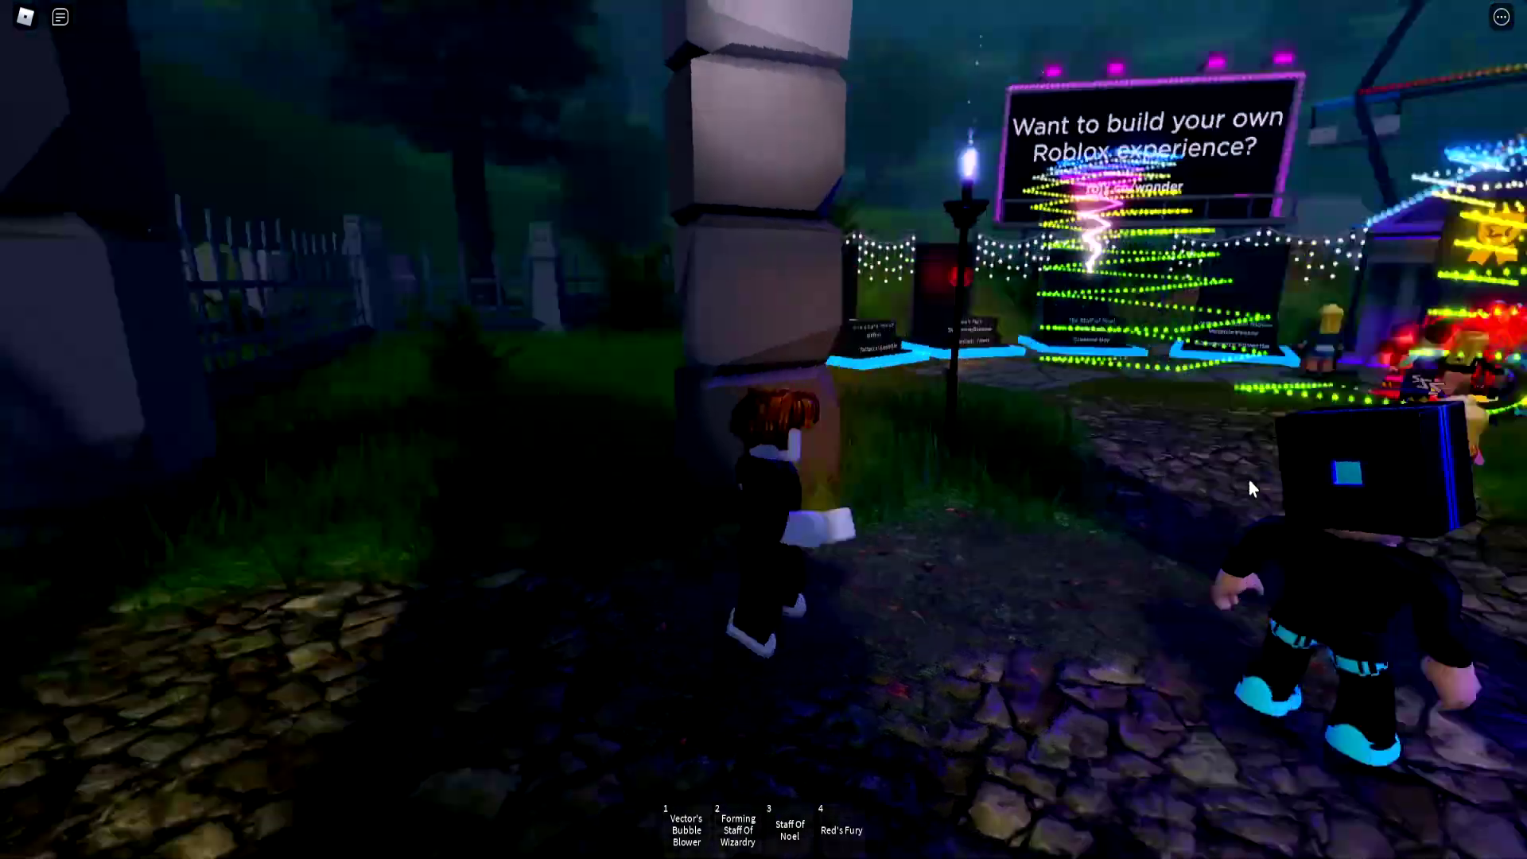
# - Walk the avatar up the path to the Swag Booth and bring up its dialog with E
pyautogui.press('w')
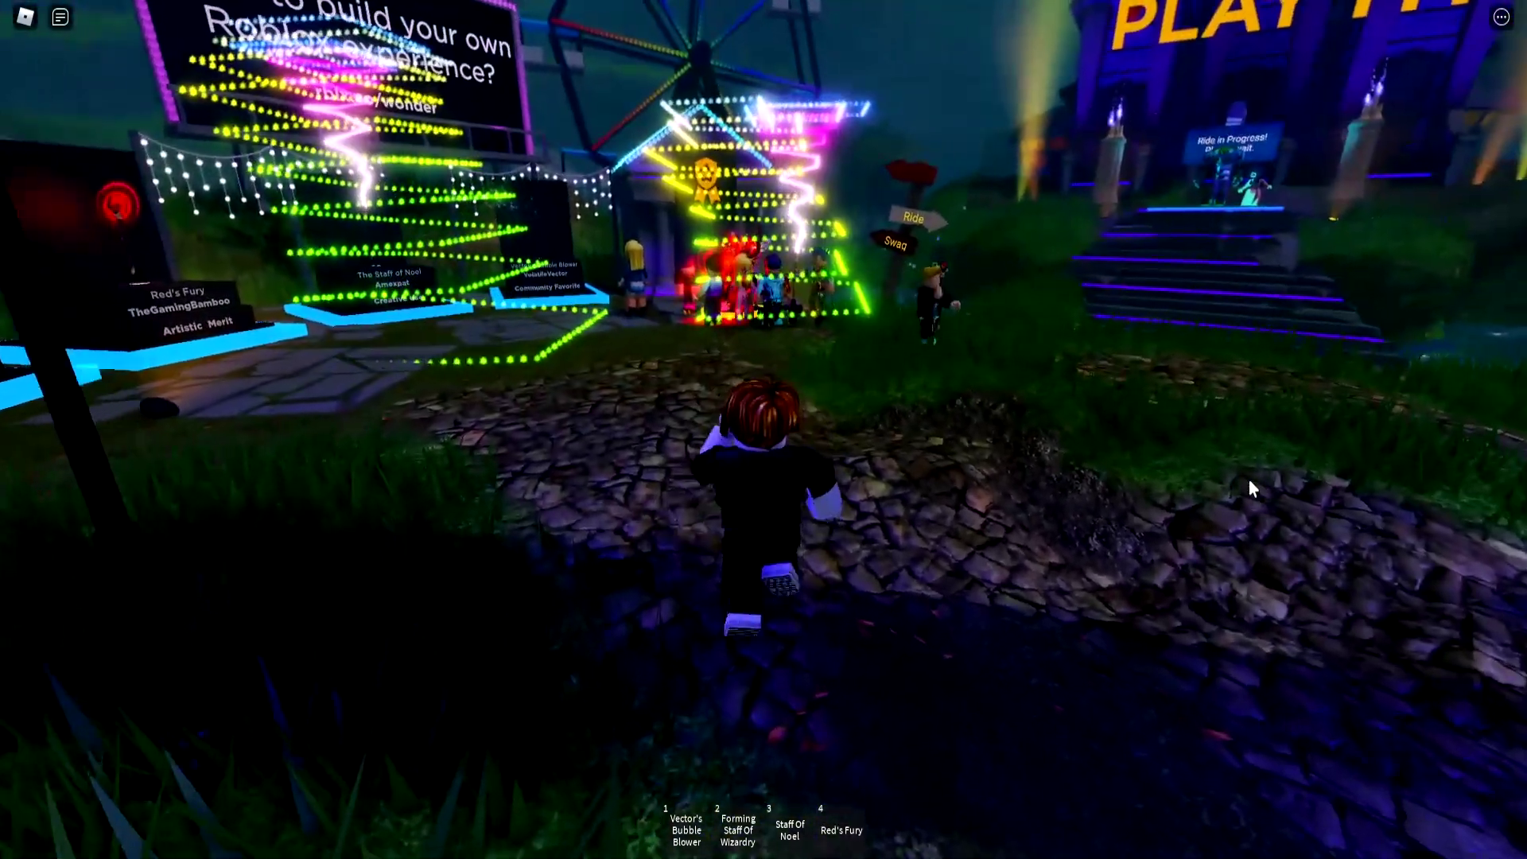
pyautogui.press('w')
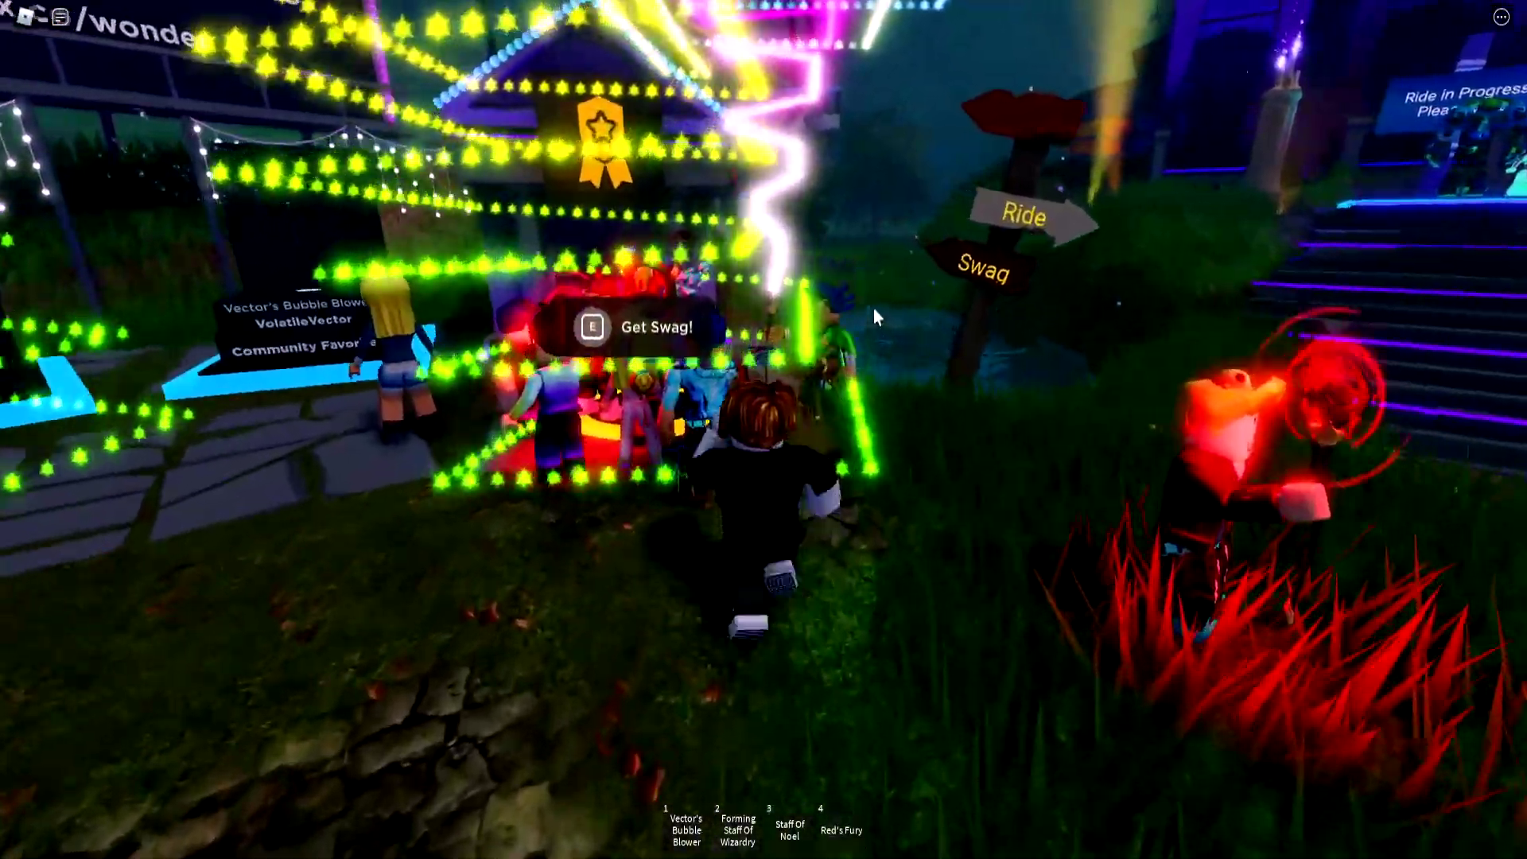
pyautogui.press('w')
pyautogui.press('e')
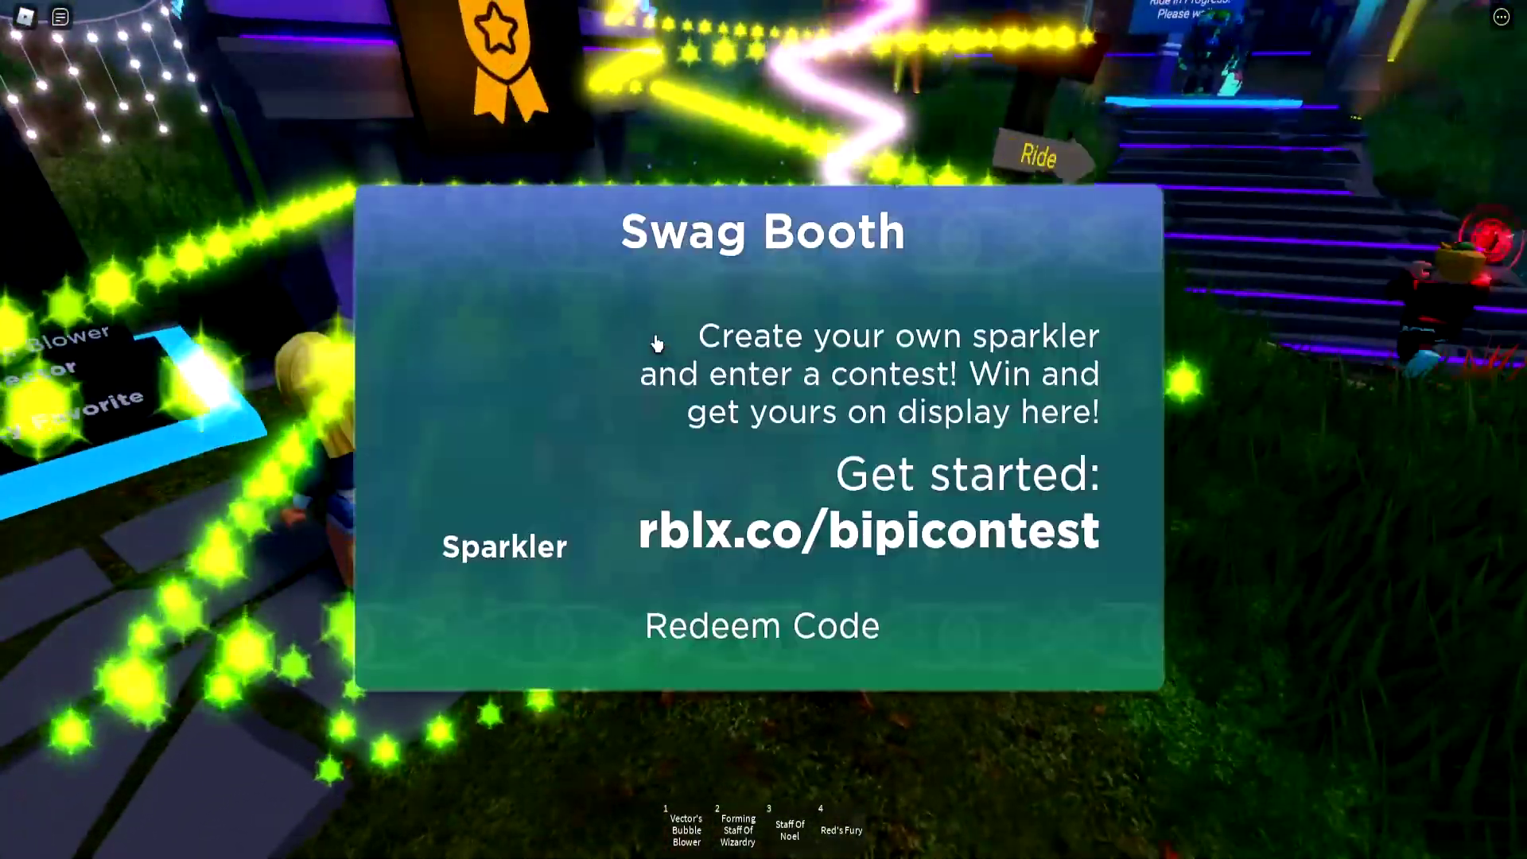
# - Redeem the GLIMMER code, then the ThingsGoBoom code, each earning a badge
pyautogui.click(731, 622)
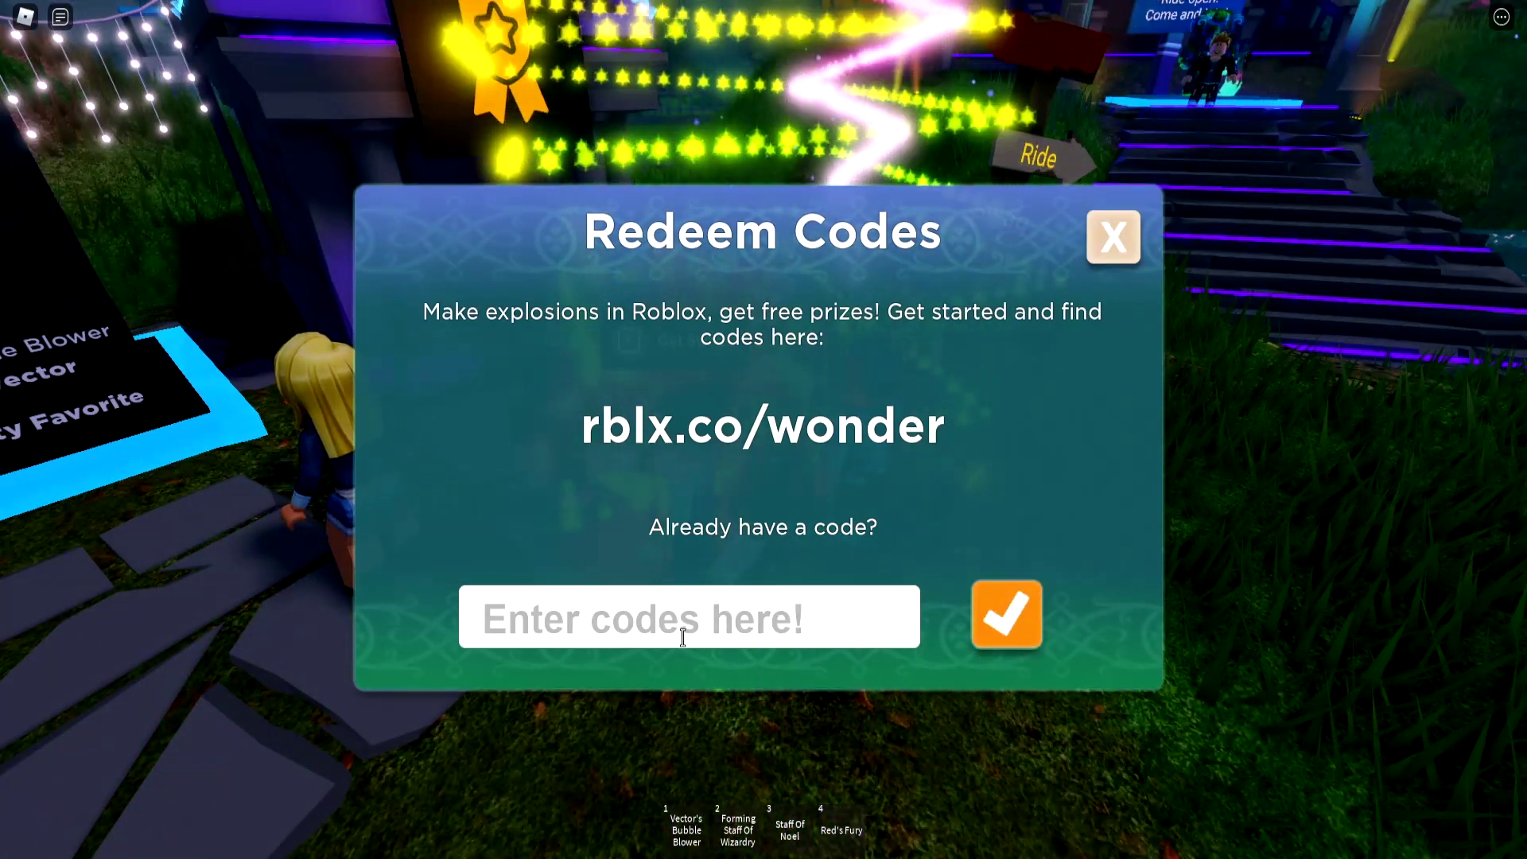
pyautogui.write('GLIM')
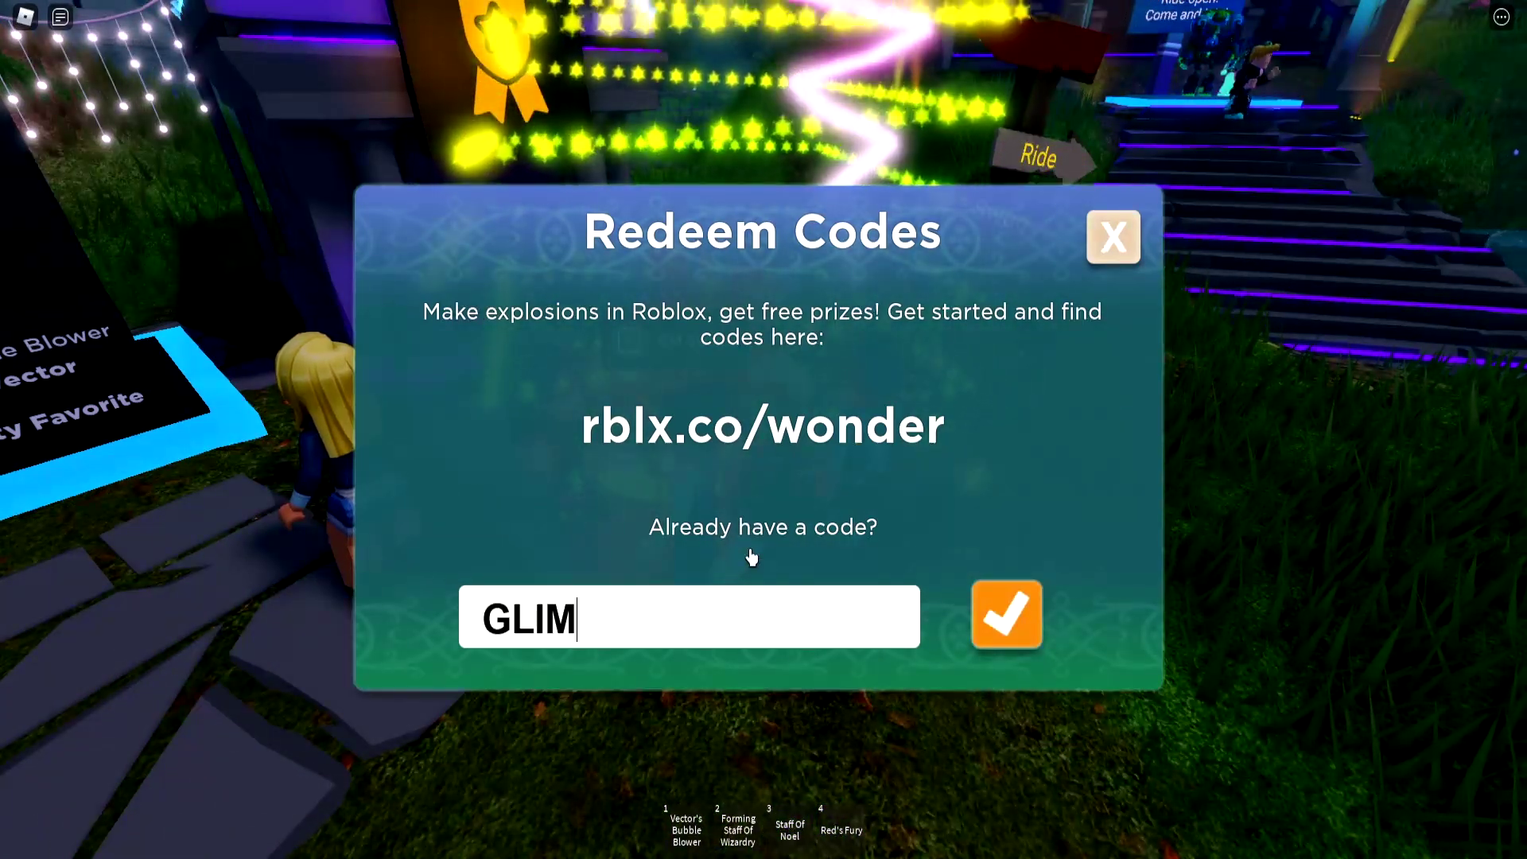
pyautogui.write('MER')
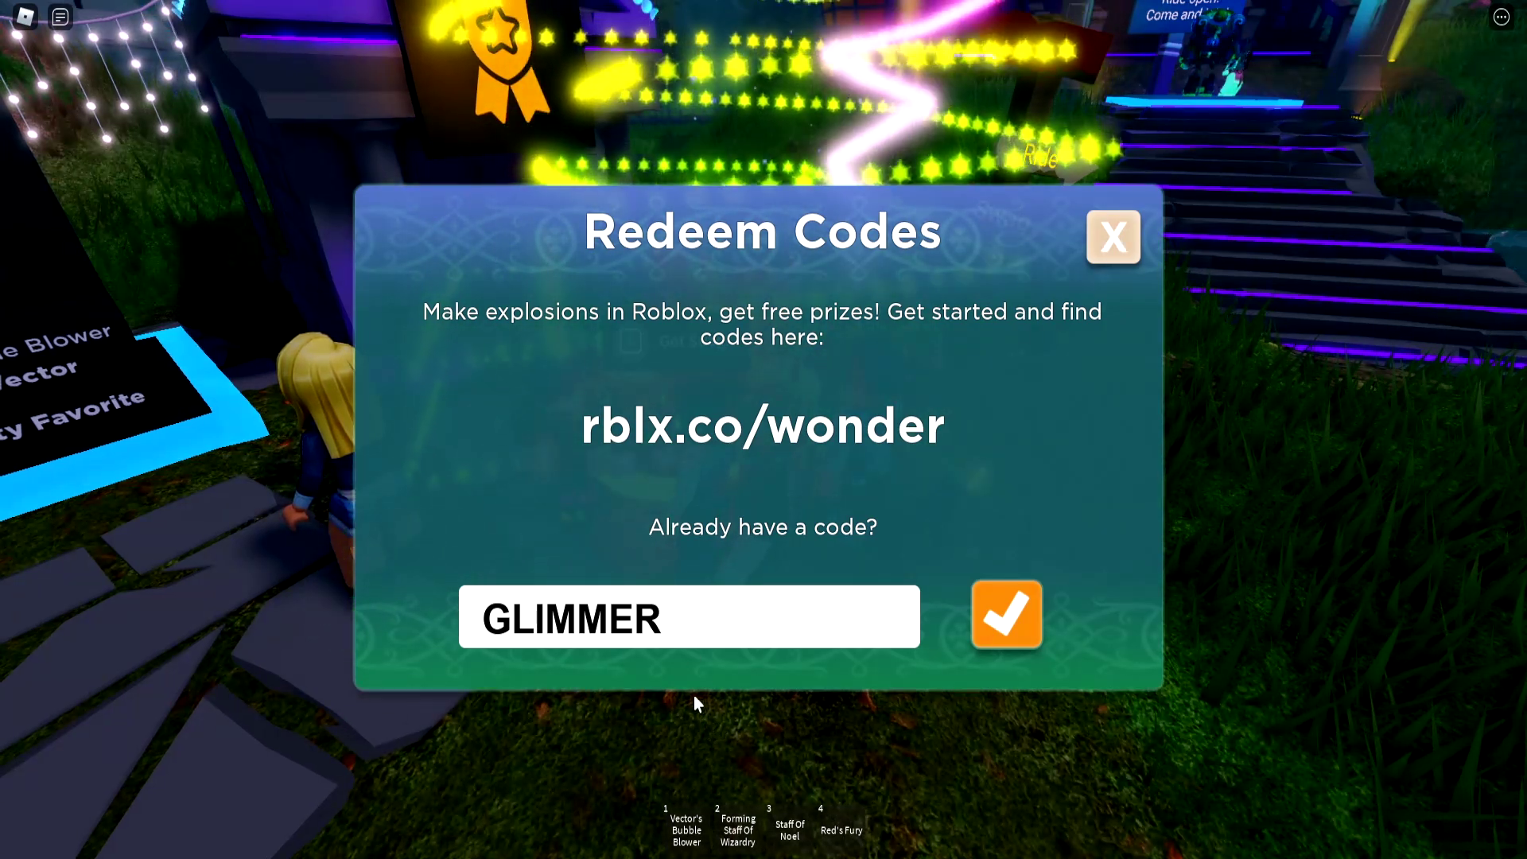
pyautogui.click(1038, 612)
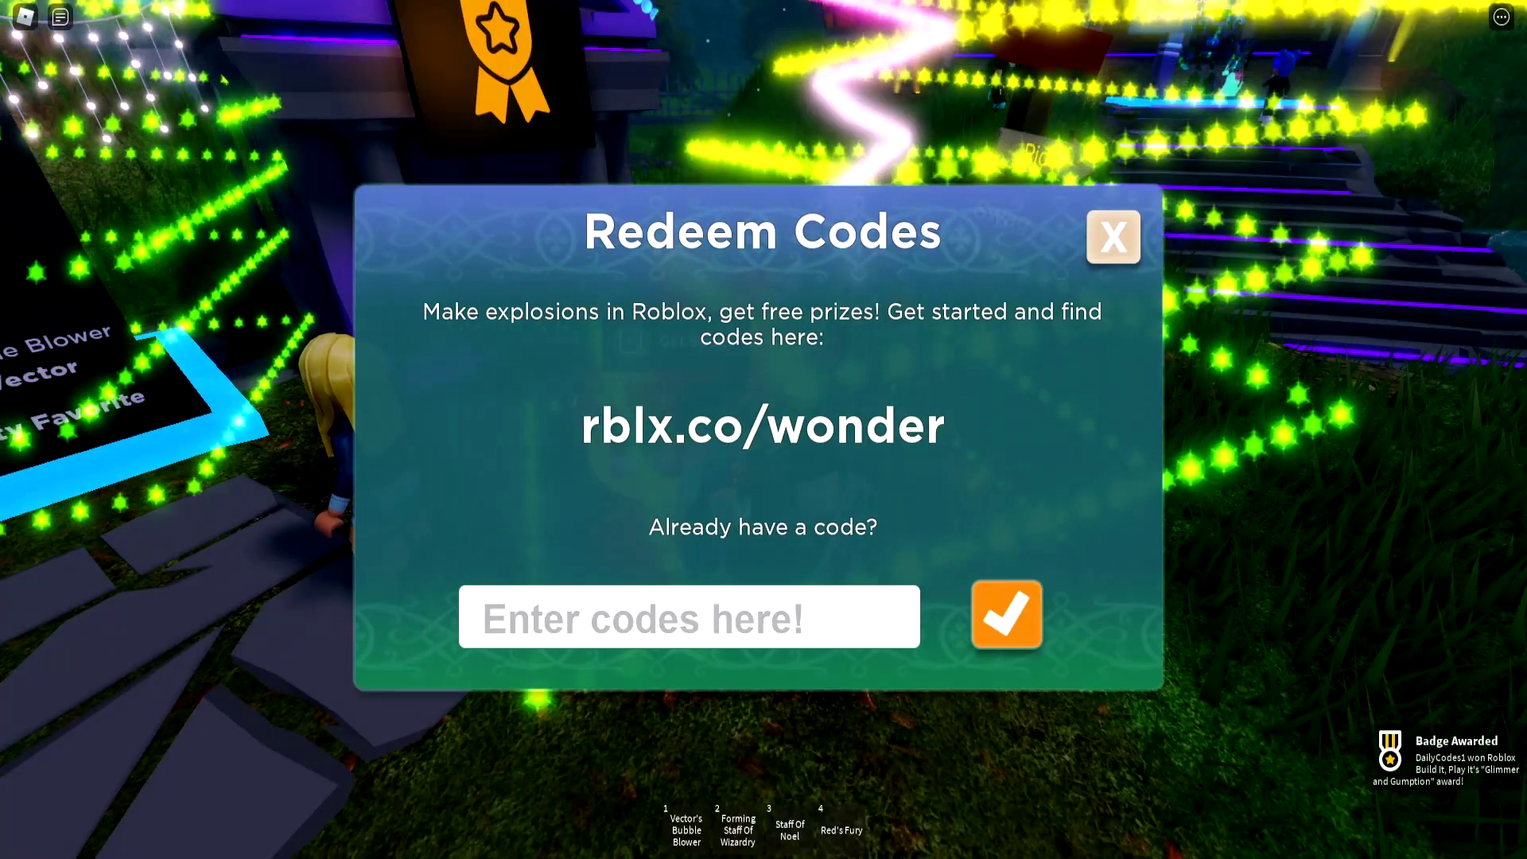
pyautogui.click(681, 621)
pyautogui.write('ThingsGoBoom')
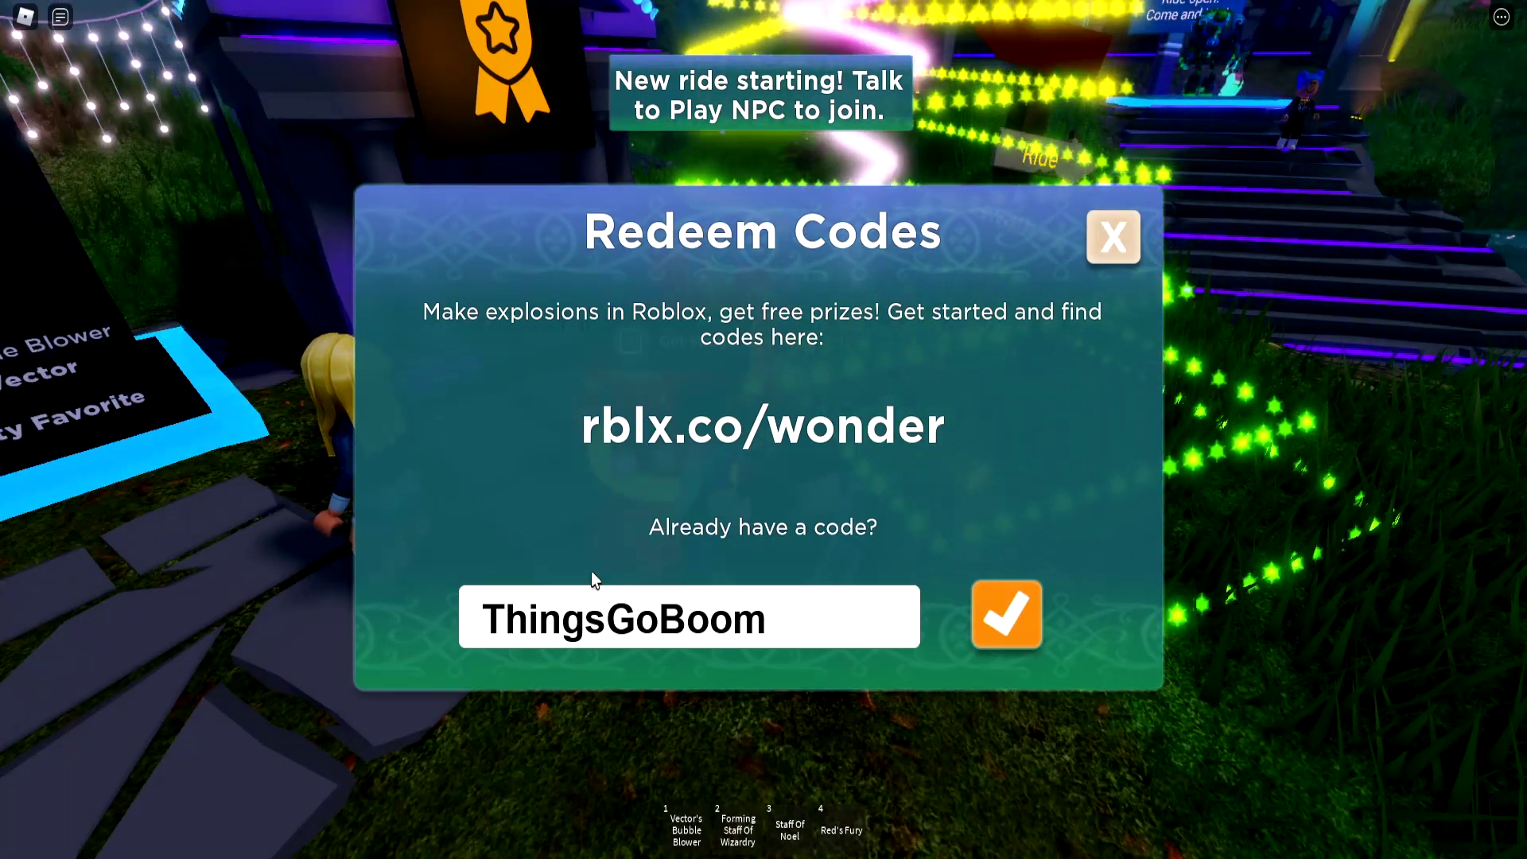
pyautogui.click(1006, 615)
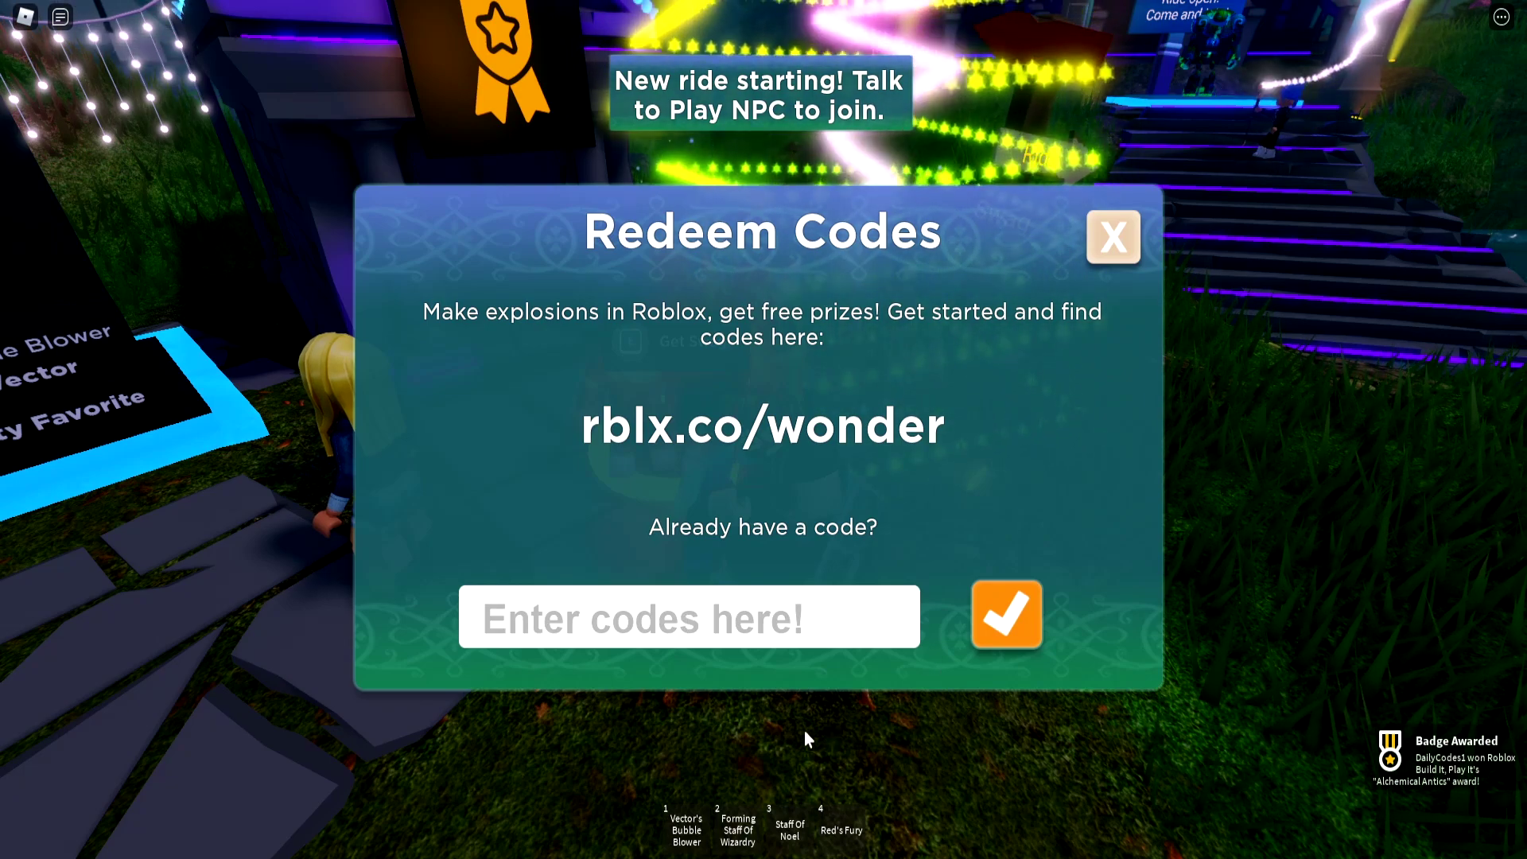
# - Redeem the ParticleWizard, FXArtist and Boardwalk codes one after another
pyautogui.click(546, 616)
pyautogui.write('ParticleWizard')
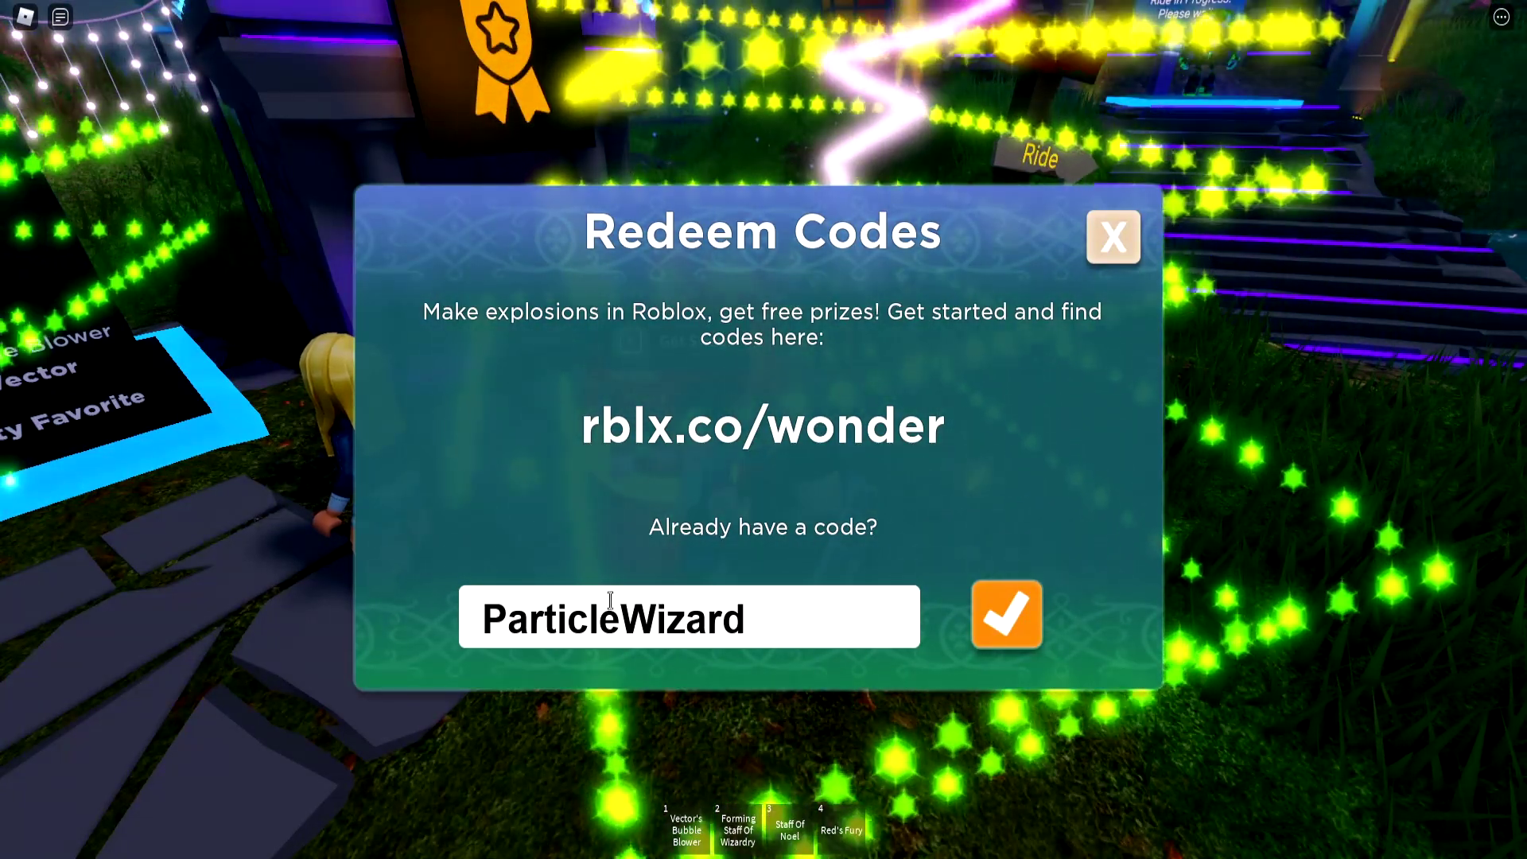
pyautogui.press('Return')
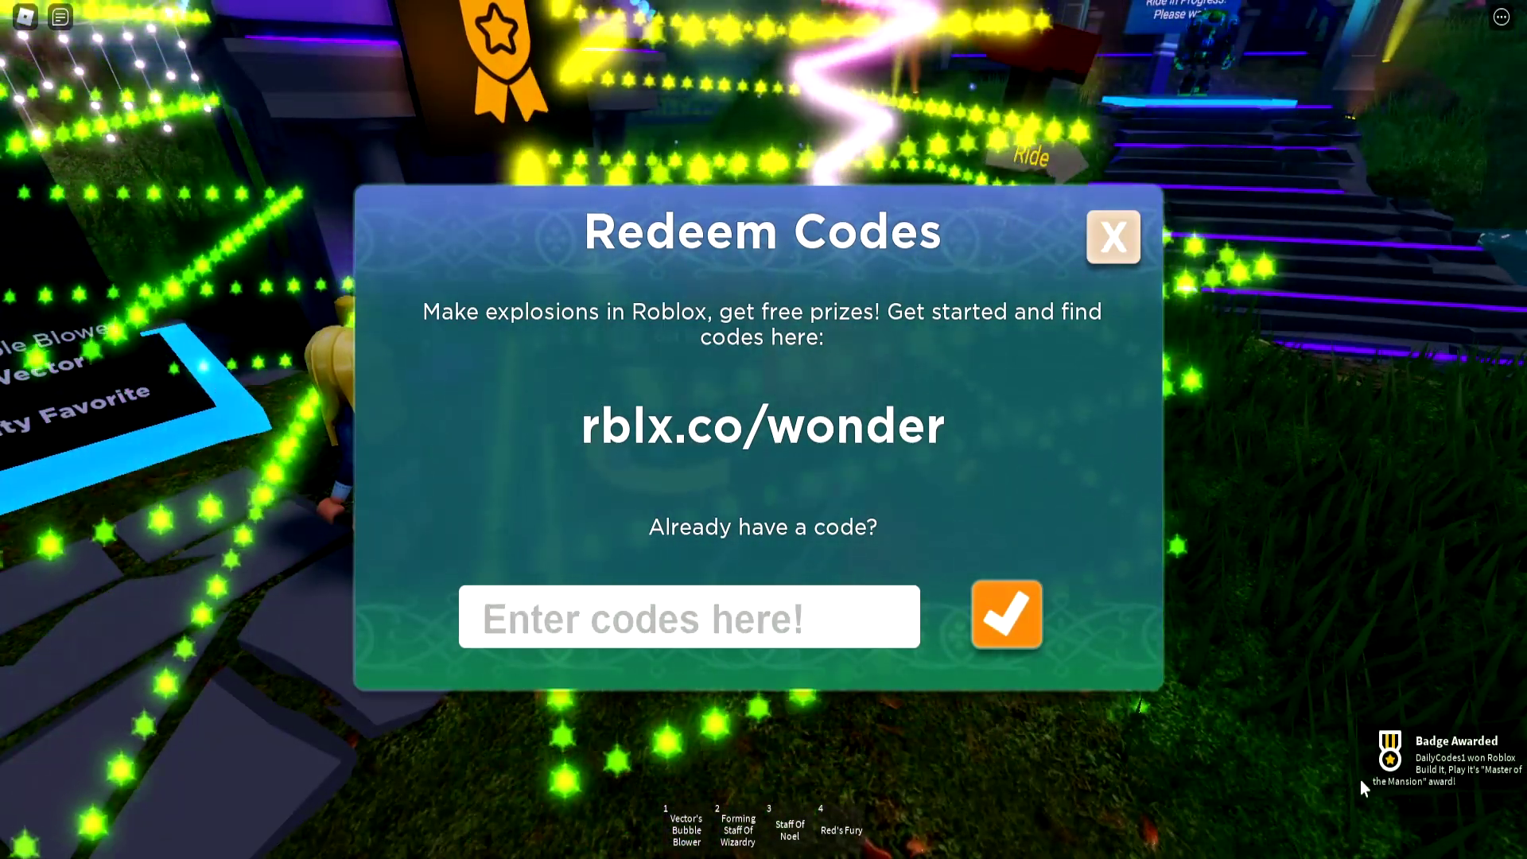
pyautogui.click(717, 617)
pyautogui.write('FXArtist')
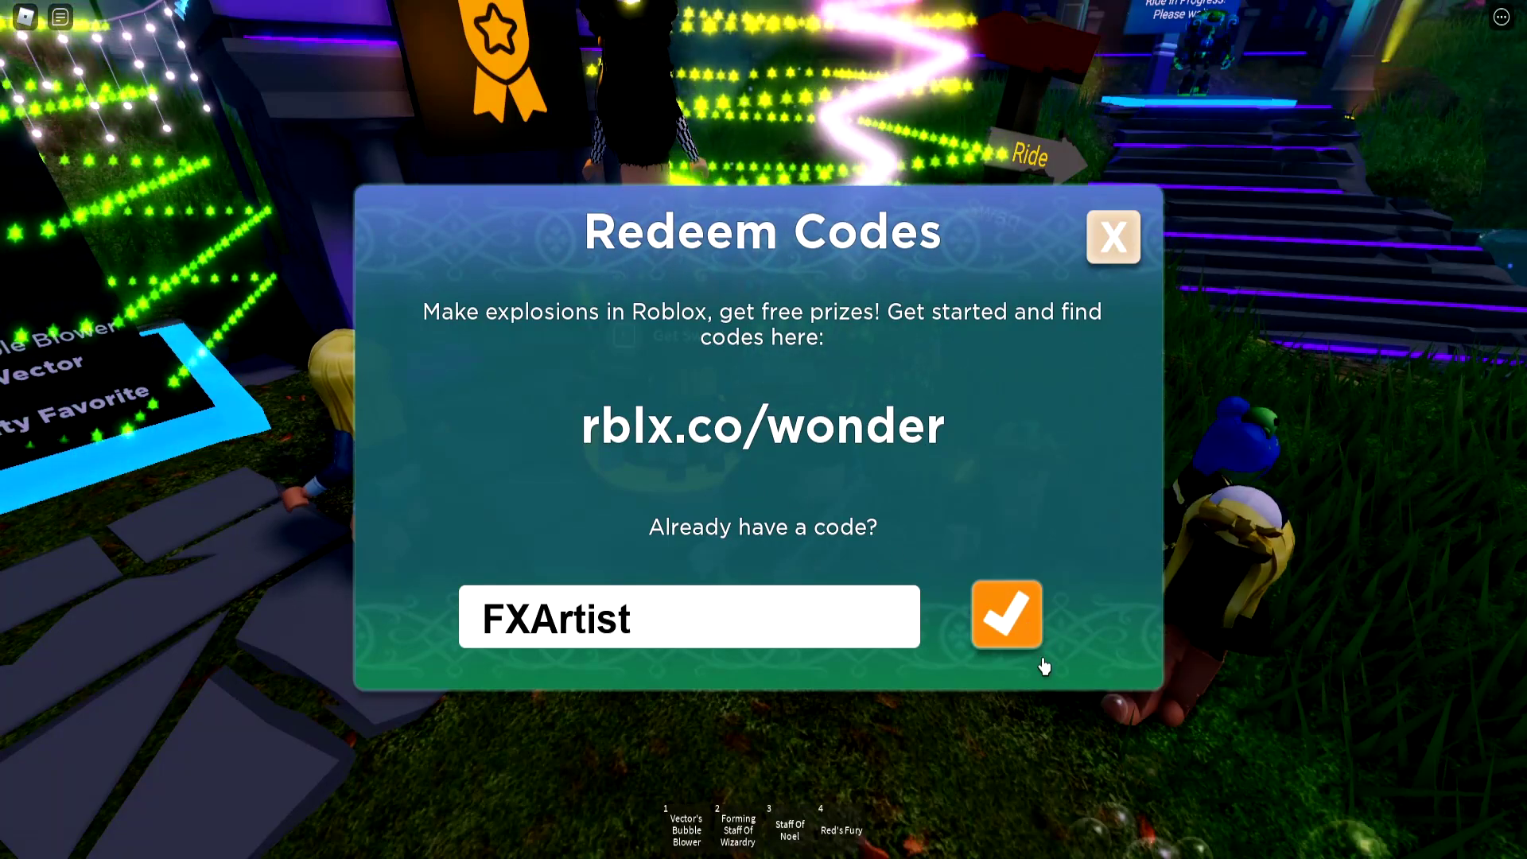
pyautogui.click(1018, 633)
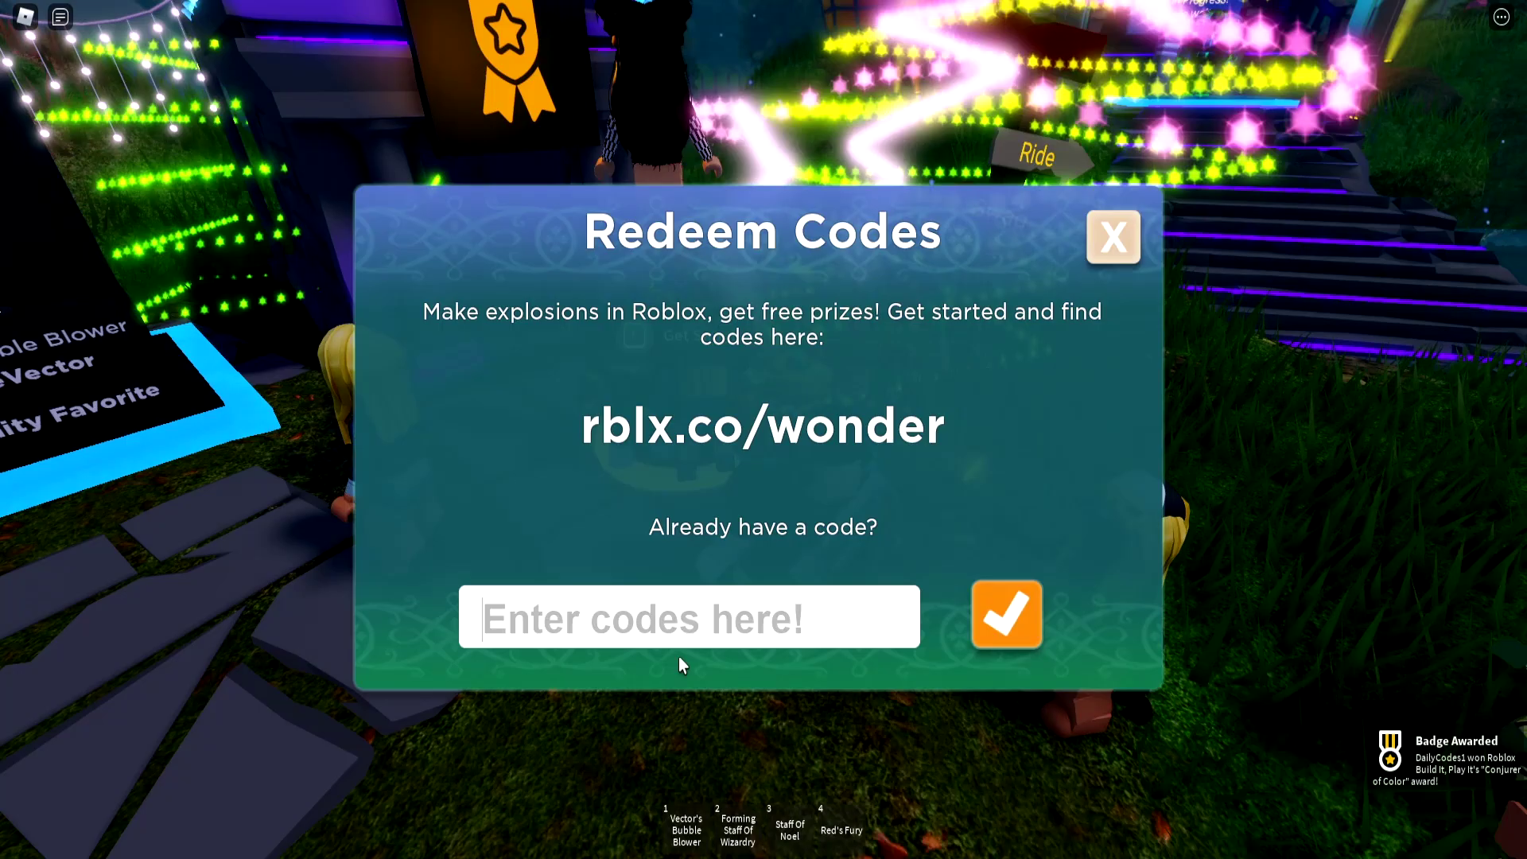
pyautogui.write('Boardwalk')
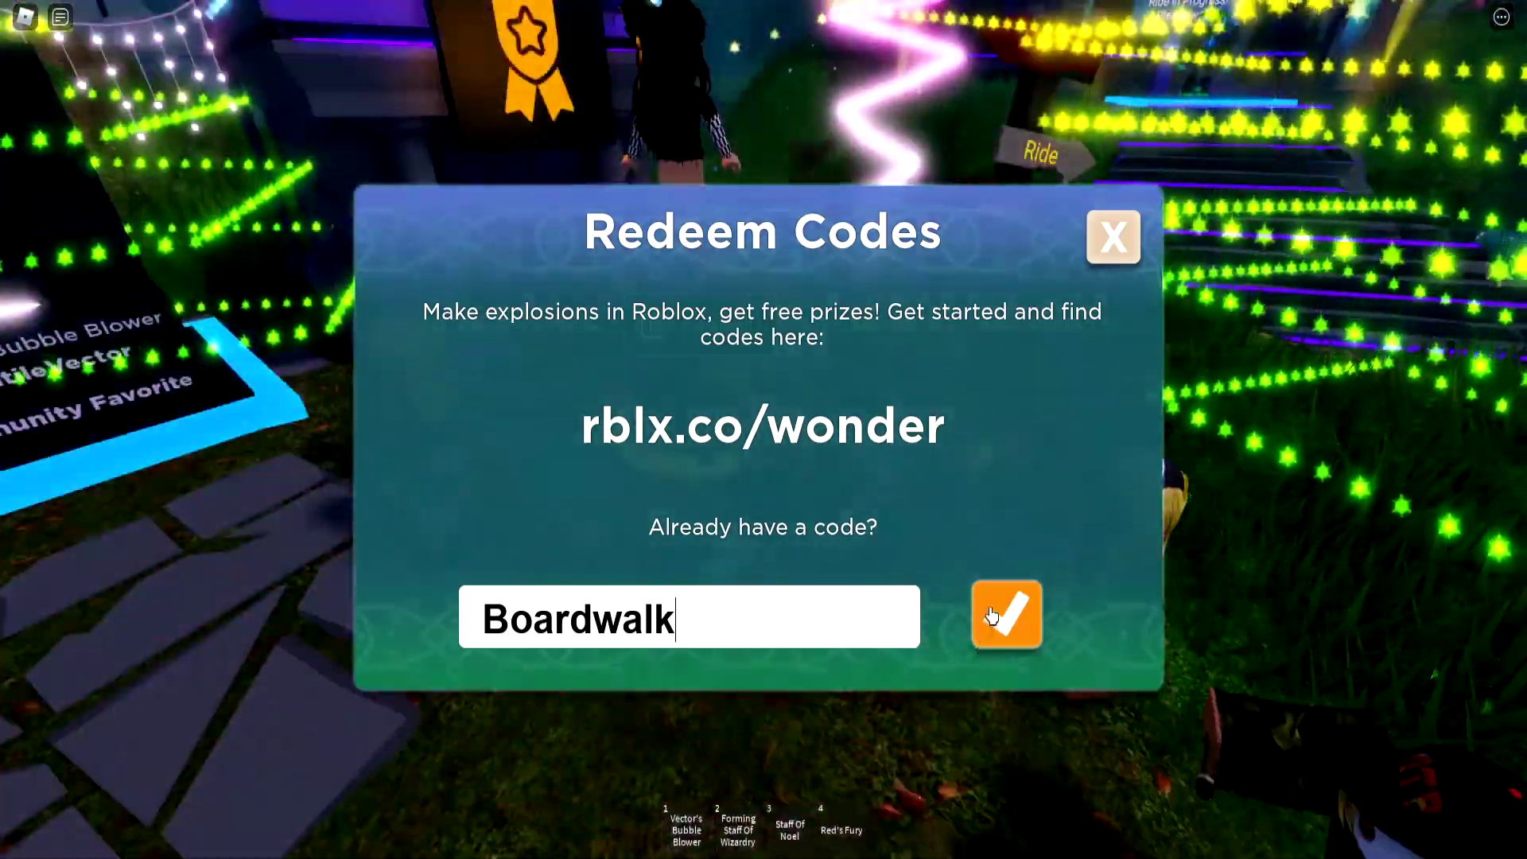
pyautogui.click(990, 615)
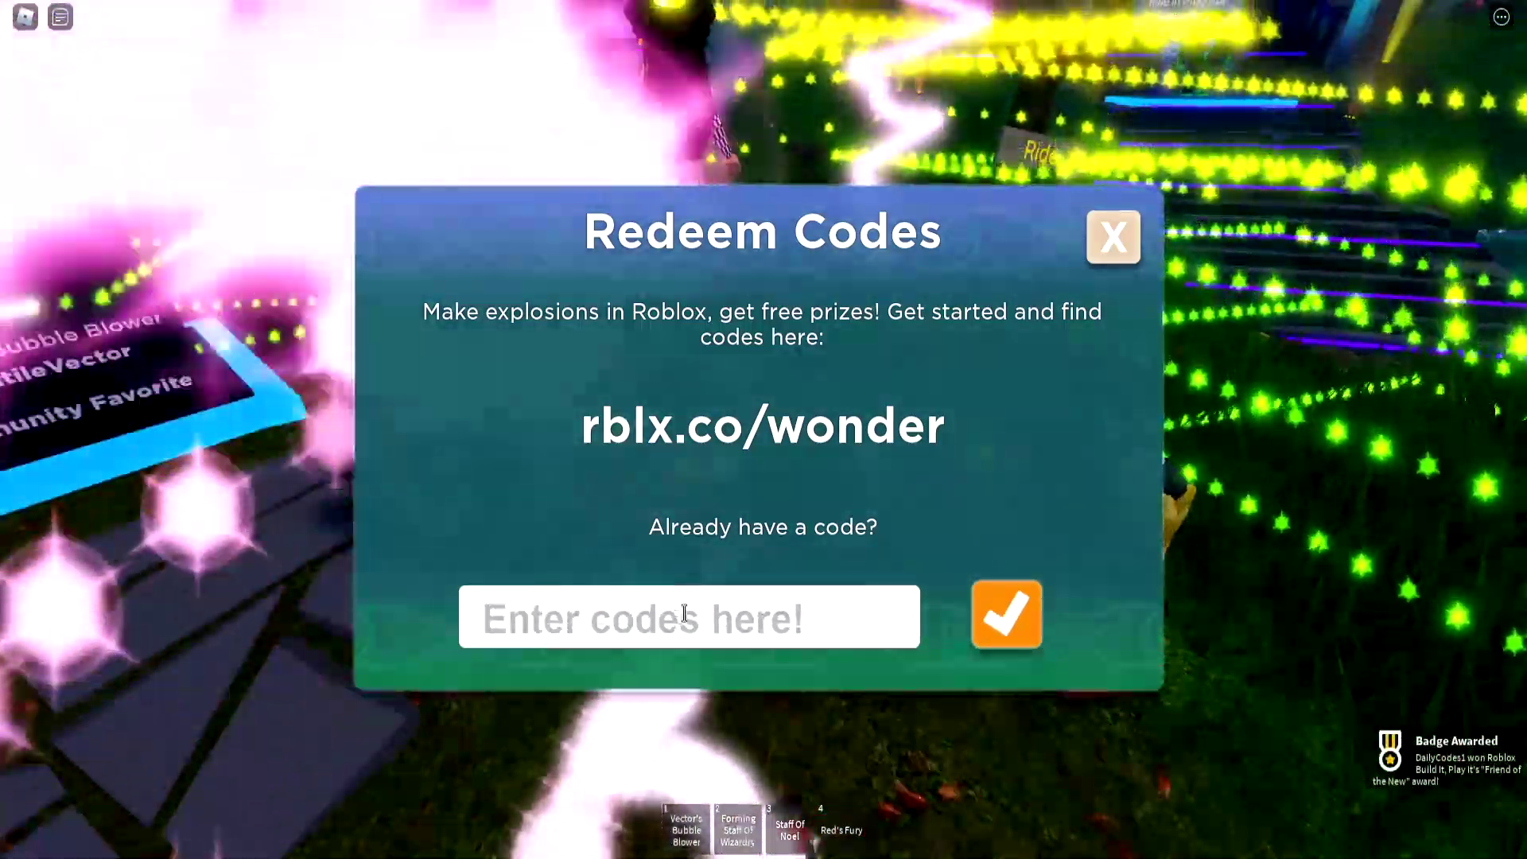
# - Walk the avatar away from the booth toward the Play It! building
pyautogui.press('s')
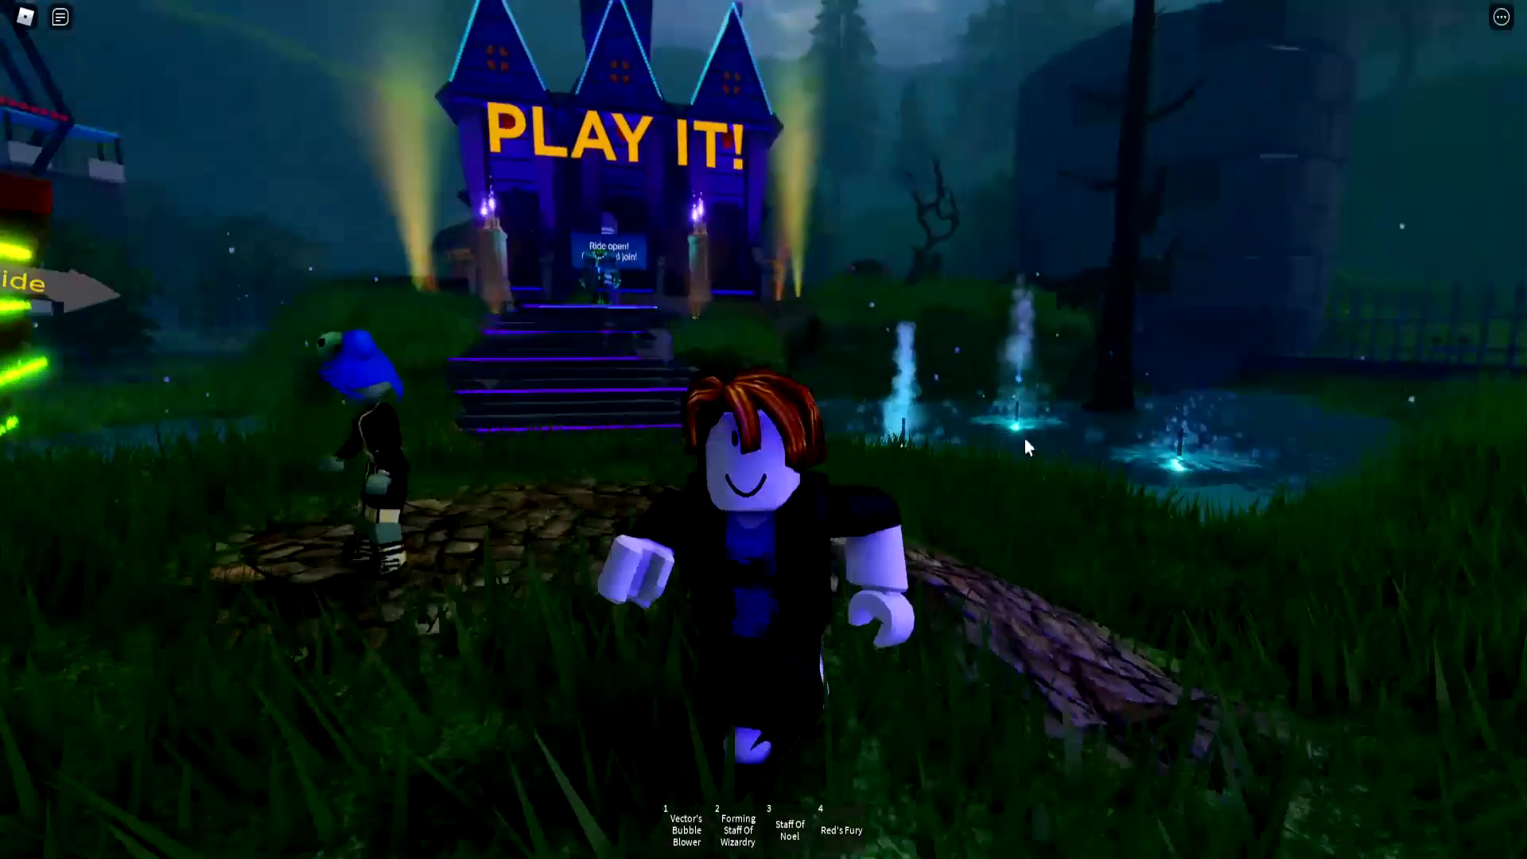